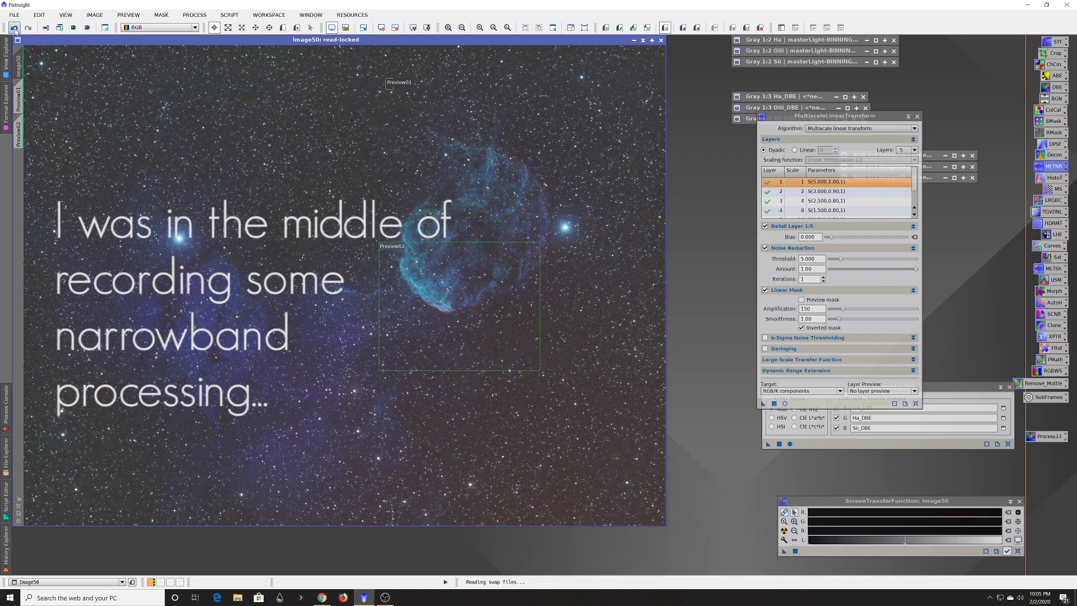
Undo and redo the last processing change on Image50 repeatedly to compare the star field and nebula before and after
click(26, 29)
click(14, 29)
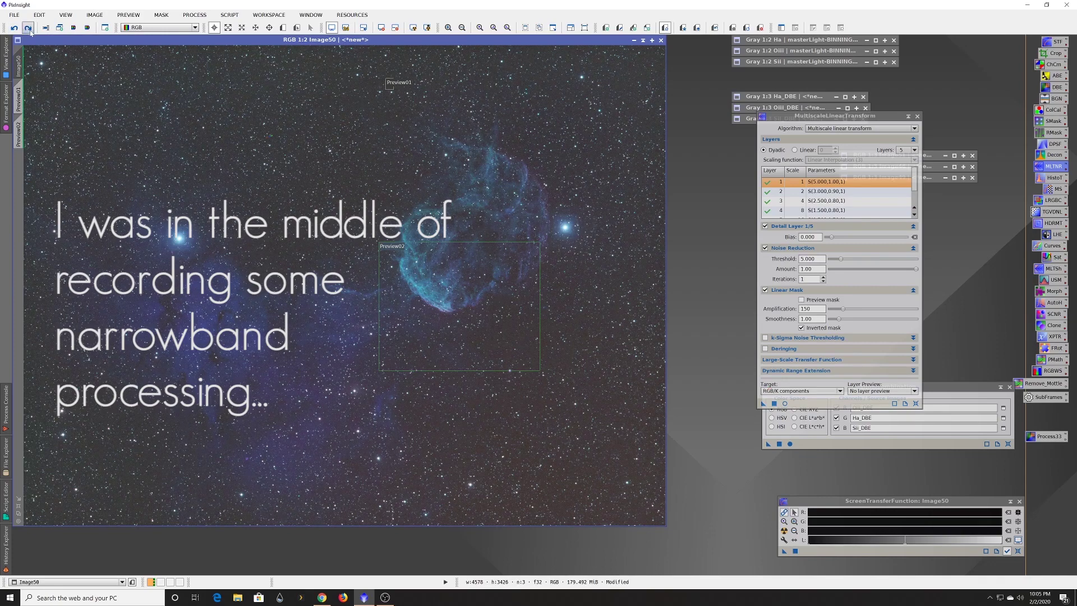
scroll(279, 165, up, 1)
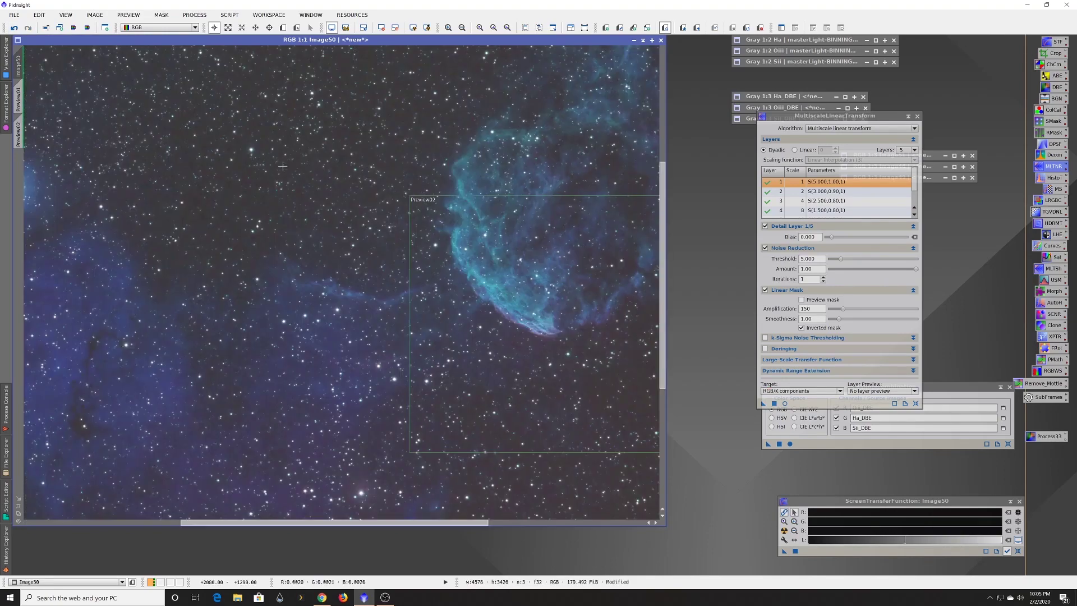
drag(663, 303, 652, 215)
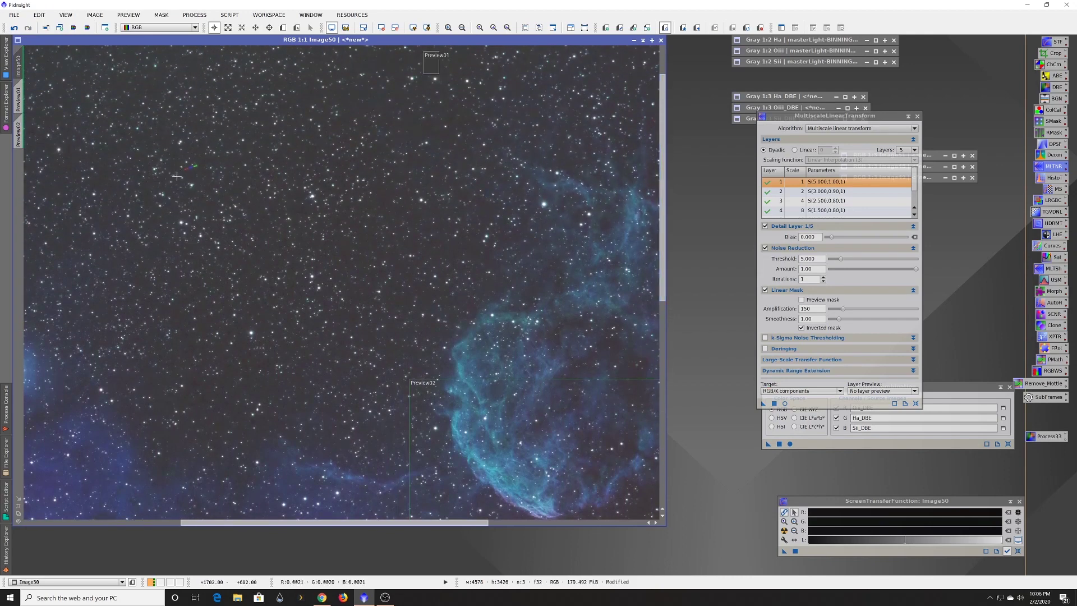
click(15, 28)
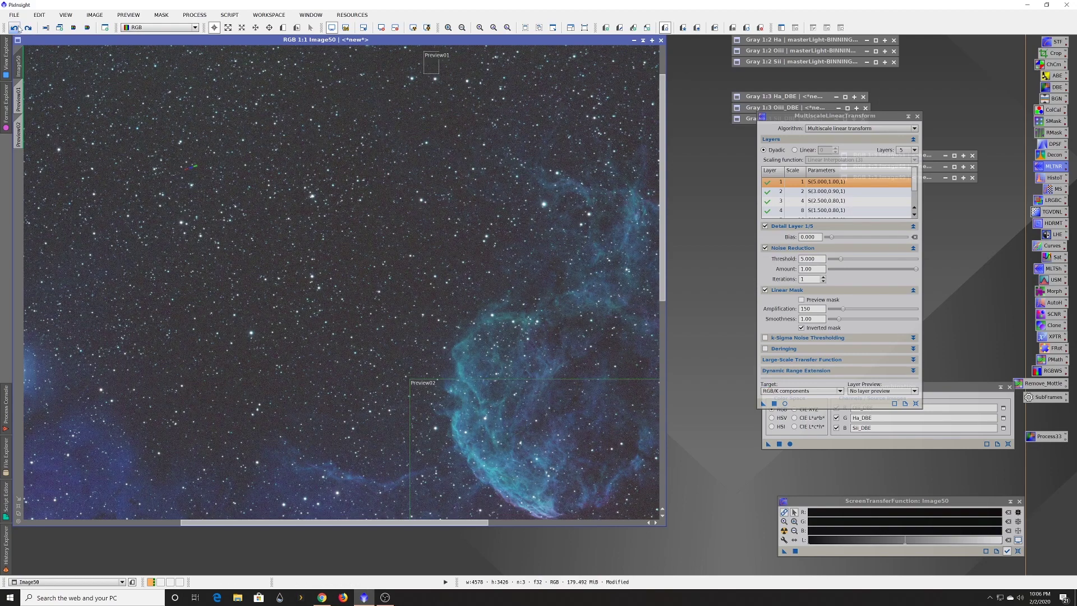
click(28, 28)
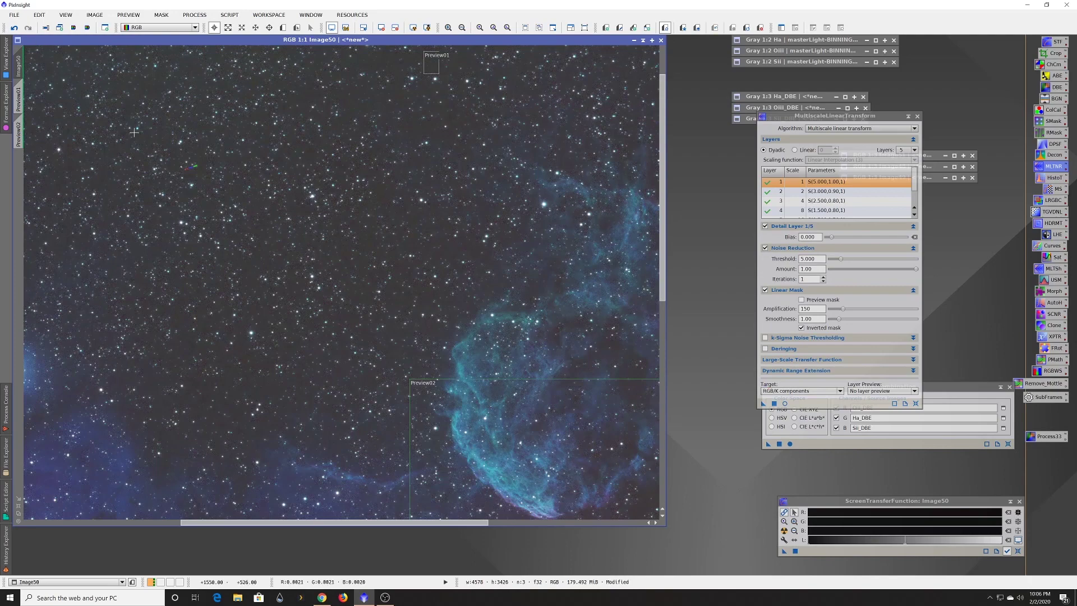
click(15, 29)
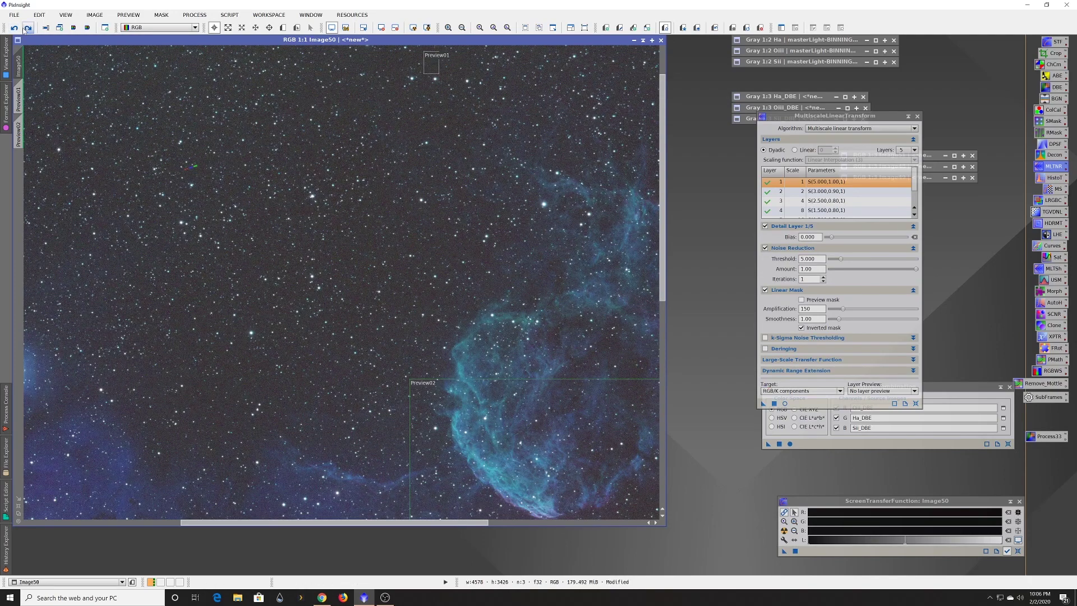
click(28, 28)
scroll(350, 209, down, 1)
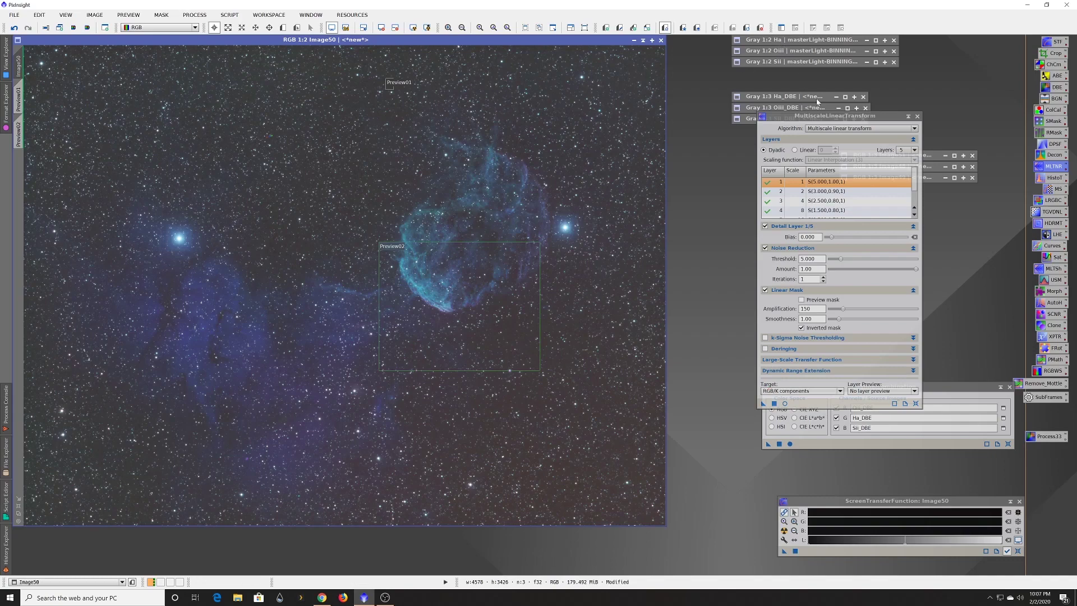
Move the MultiscaleLinearTransform window aside and inspect the colour combinations Image51, Image48 and Image49, collapsing each one again
drag(819, 115, 778, 210)
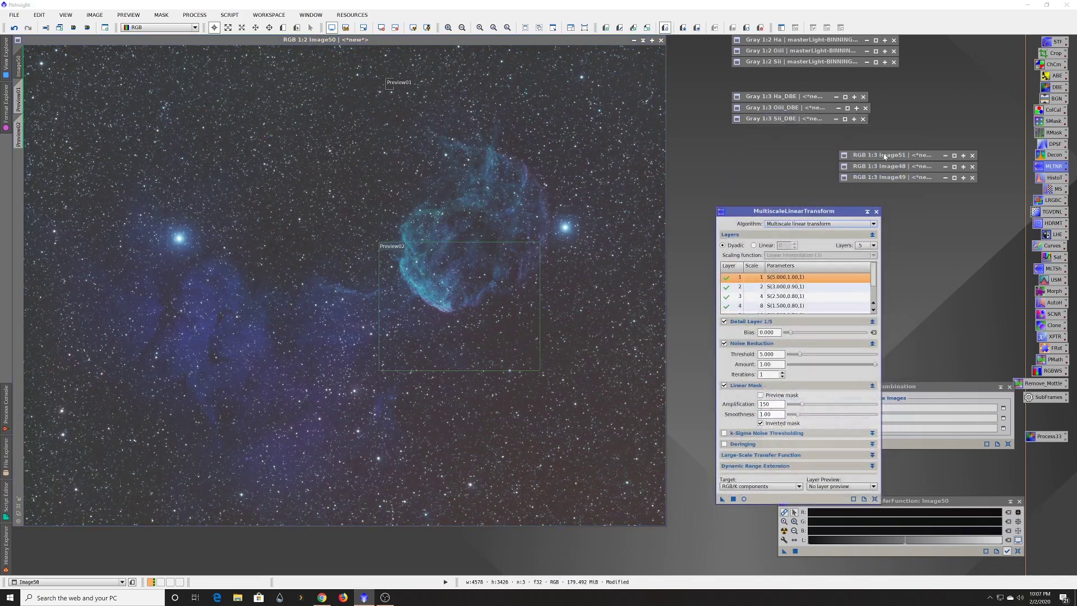
double_click(884, 156)
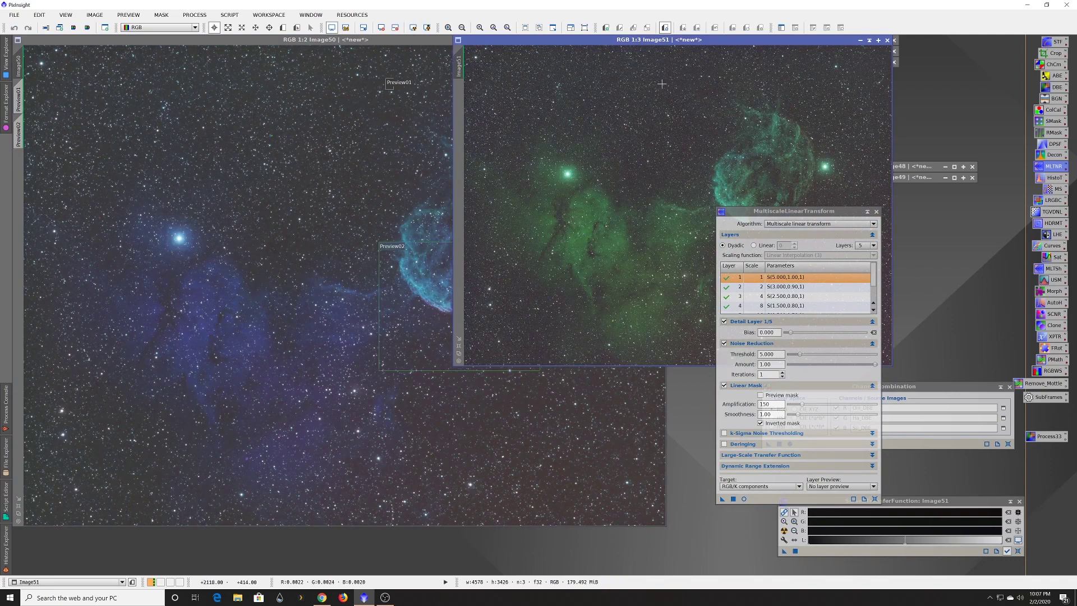
click(459, 346)
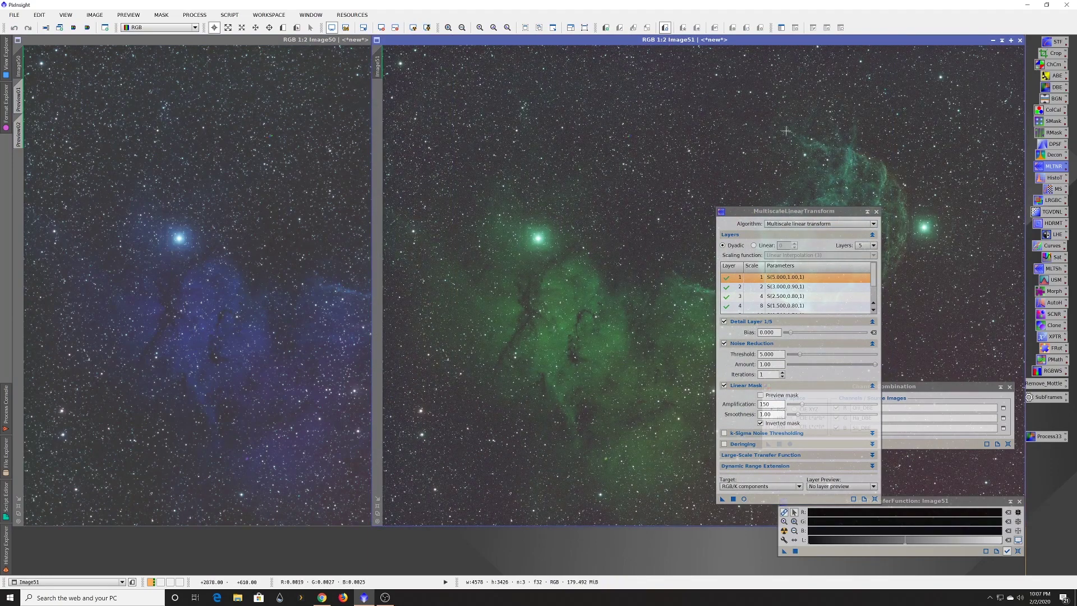
click(1001, 41)
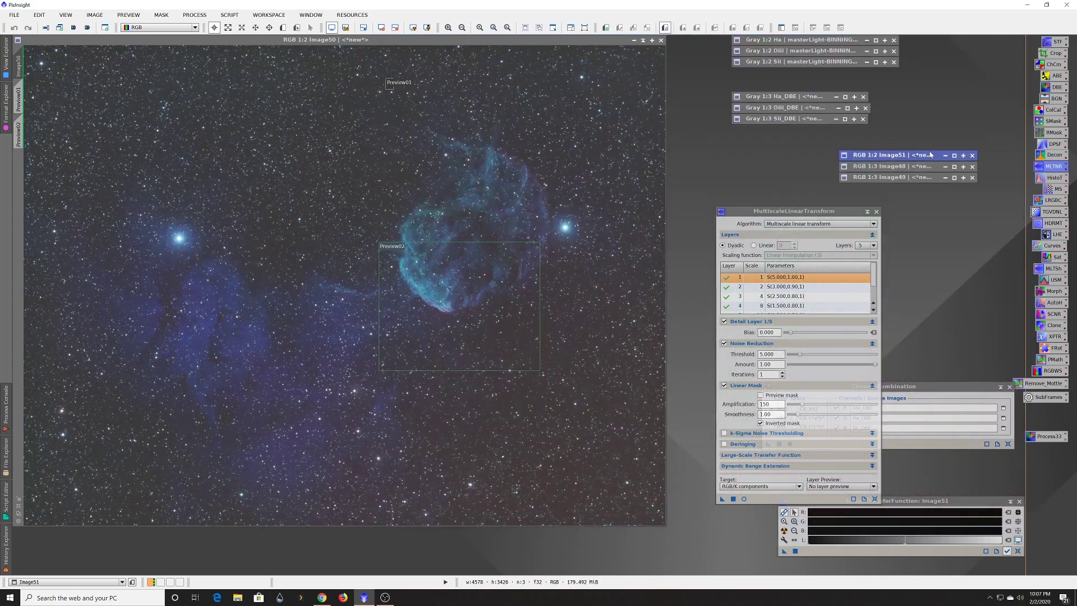
double_click(886, 166)
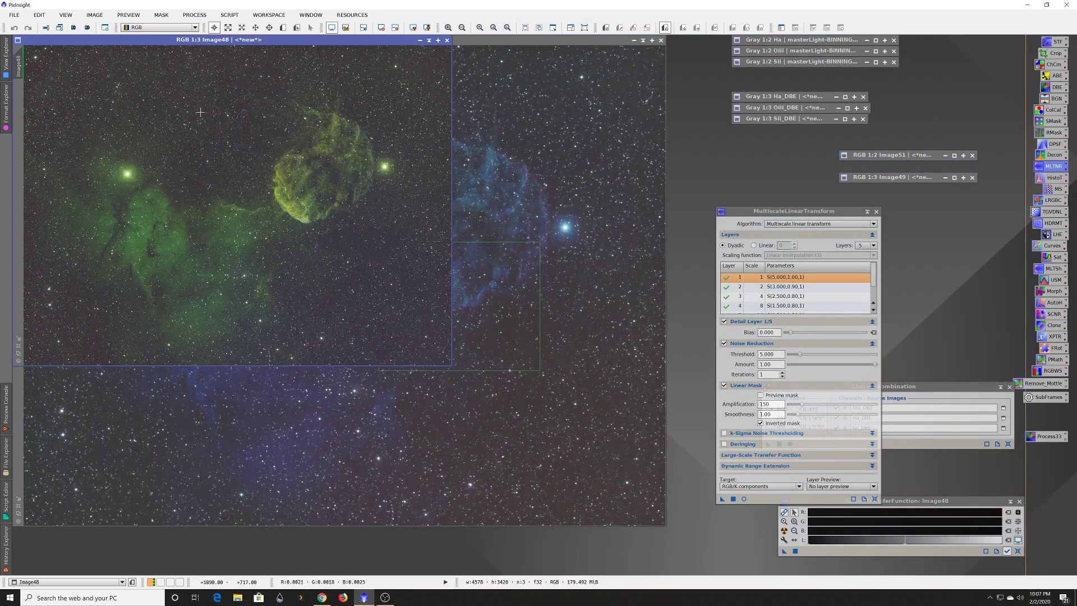
click(428, 40)
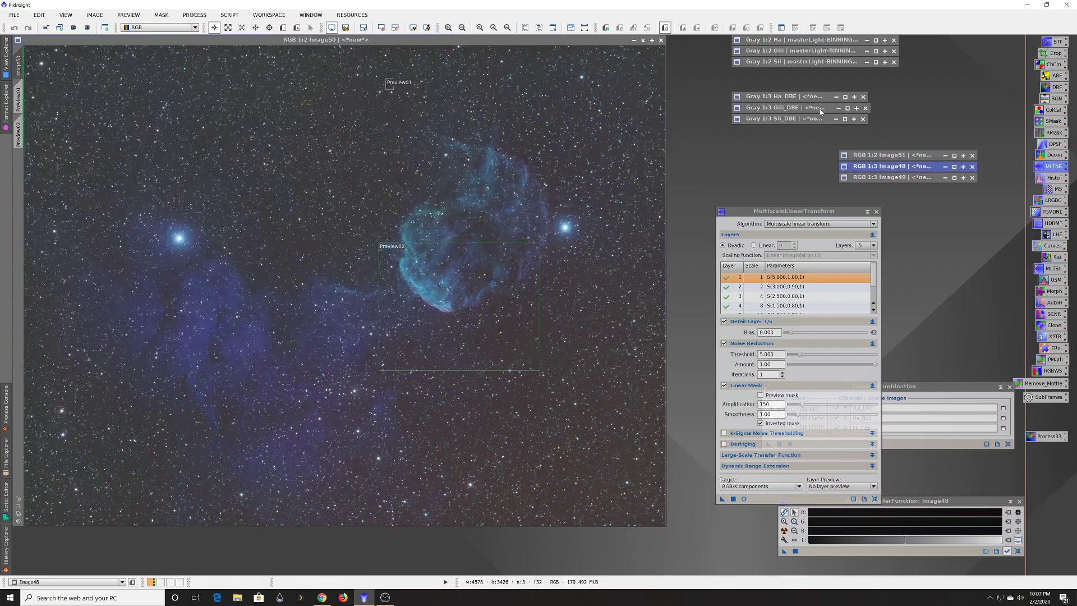
double_click(873, 177)
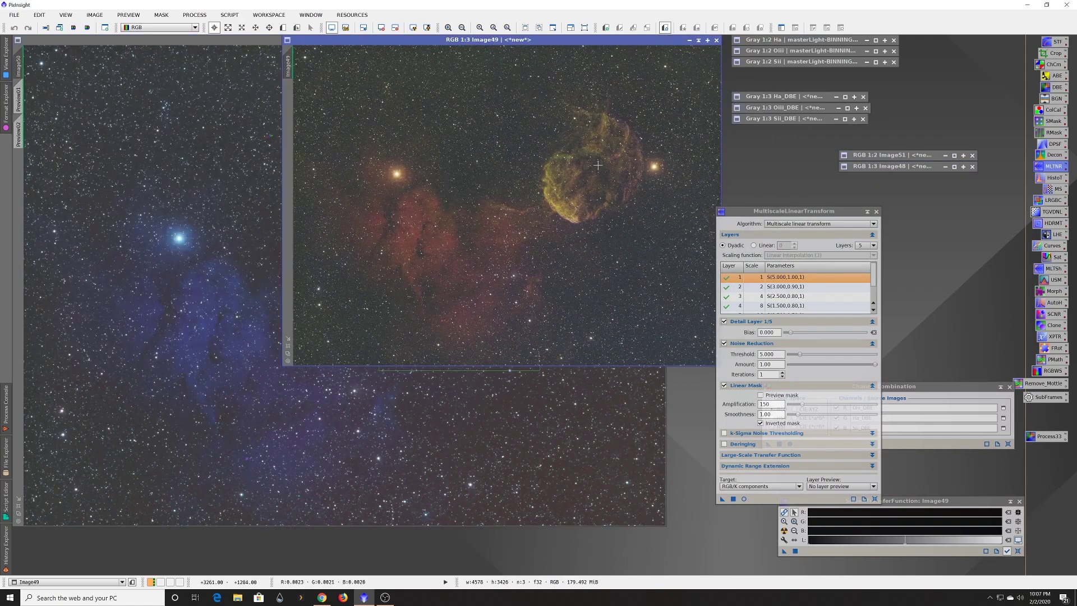
click(698, 41)
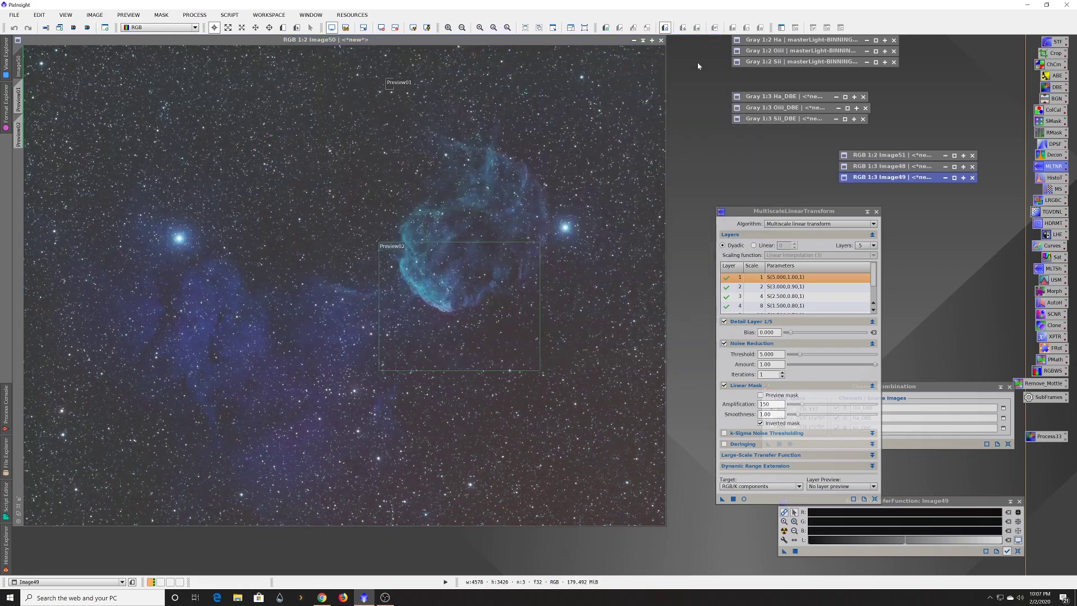
Open the Ha_DBE image and examine its upper star field at 1:1, finishing with the whole image in view
double_click(778, 97)
scroll(420, 240, up, 1)
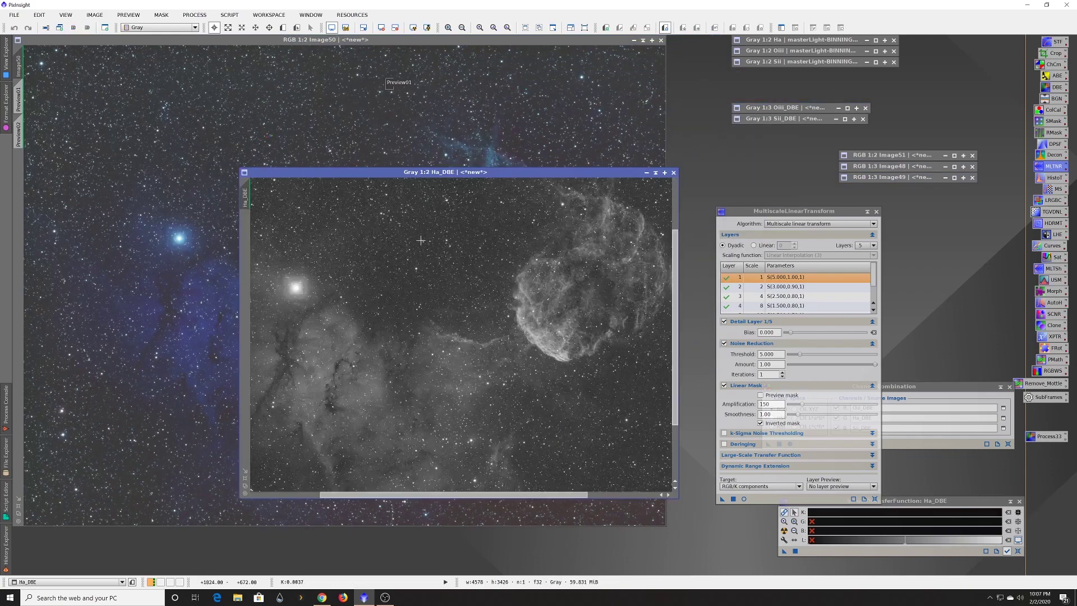
scroll(420, 240, up, 1)
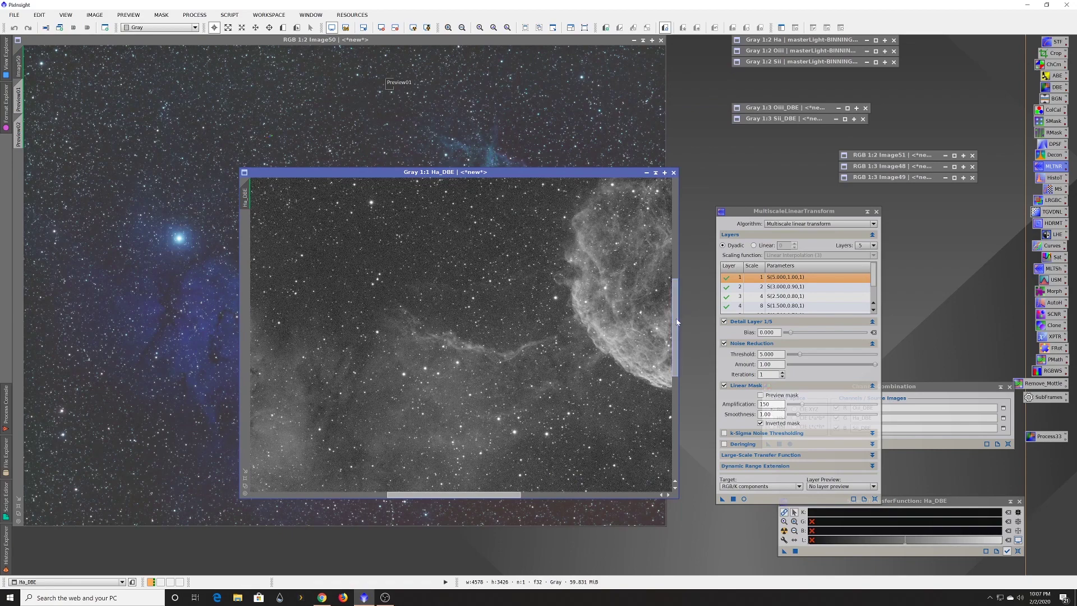
drag(677, 321, 672, 213)
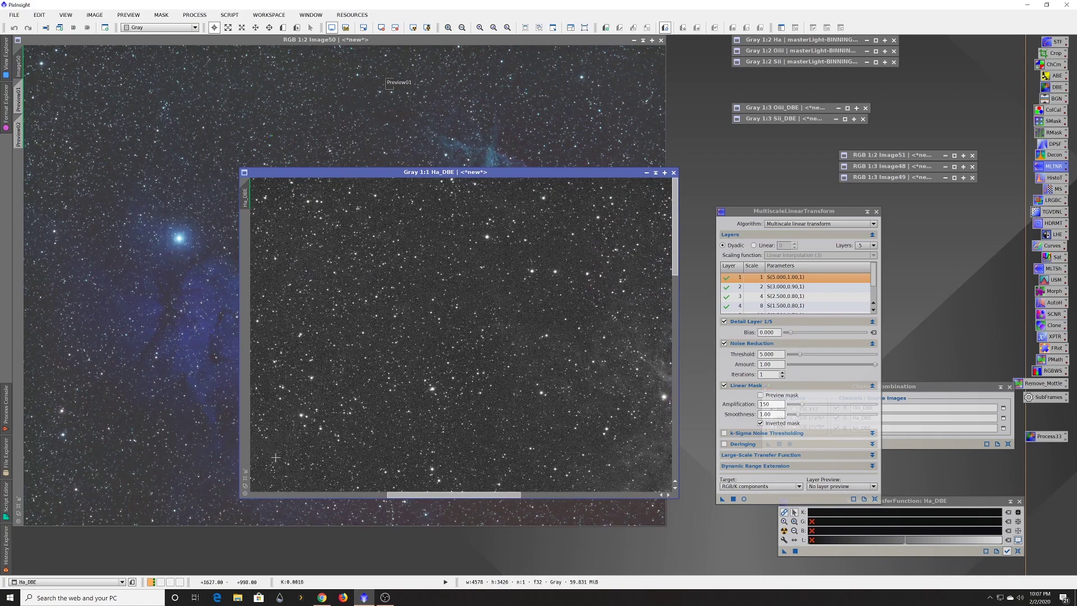
click(244, 486)
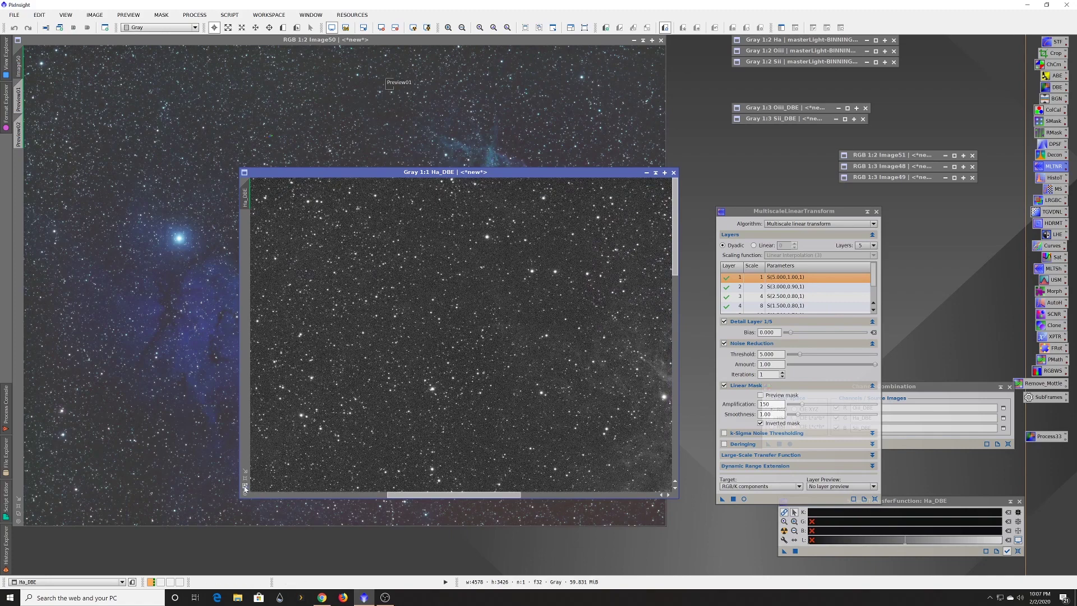
Examine the red, blue and green streak in Image50's upper star field at 2:1
click(18, 513)
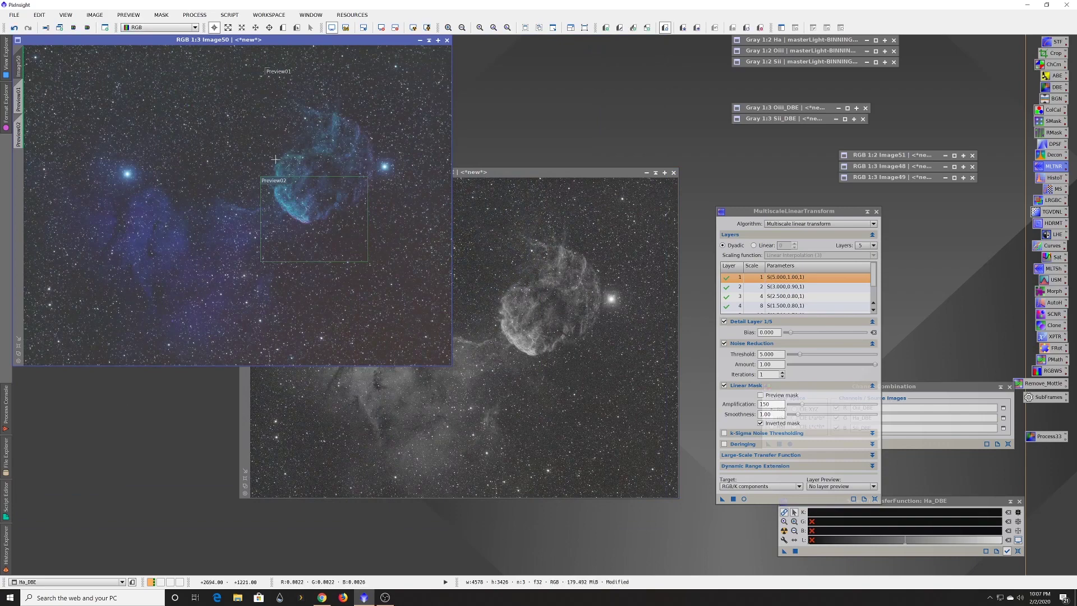
scroll(189, 112, up, 2)
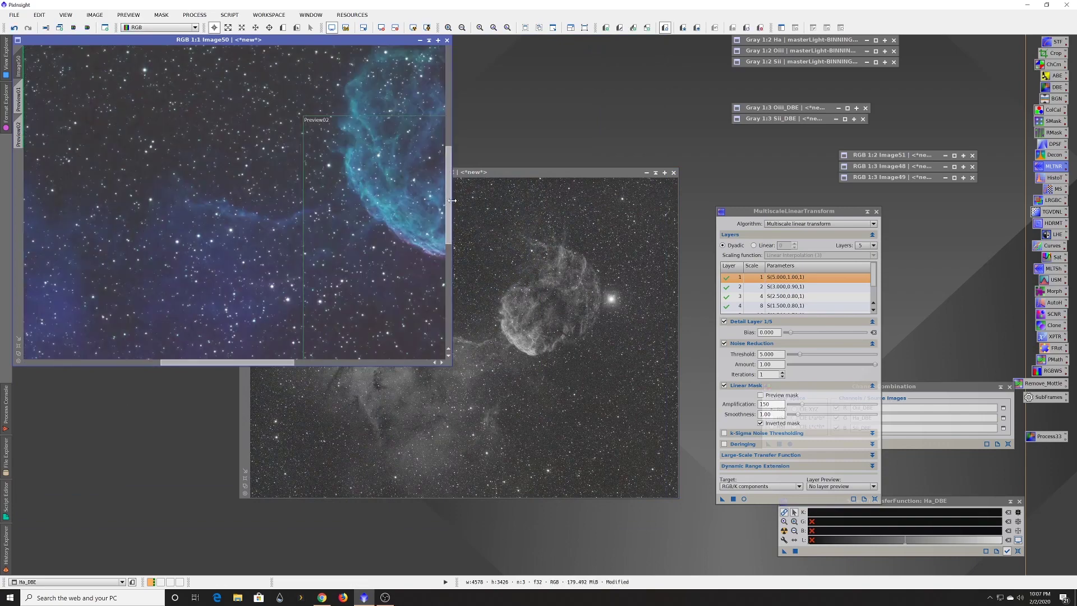
drag(448, 200, 448, 116)
drag(224, 362, 180, 362)
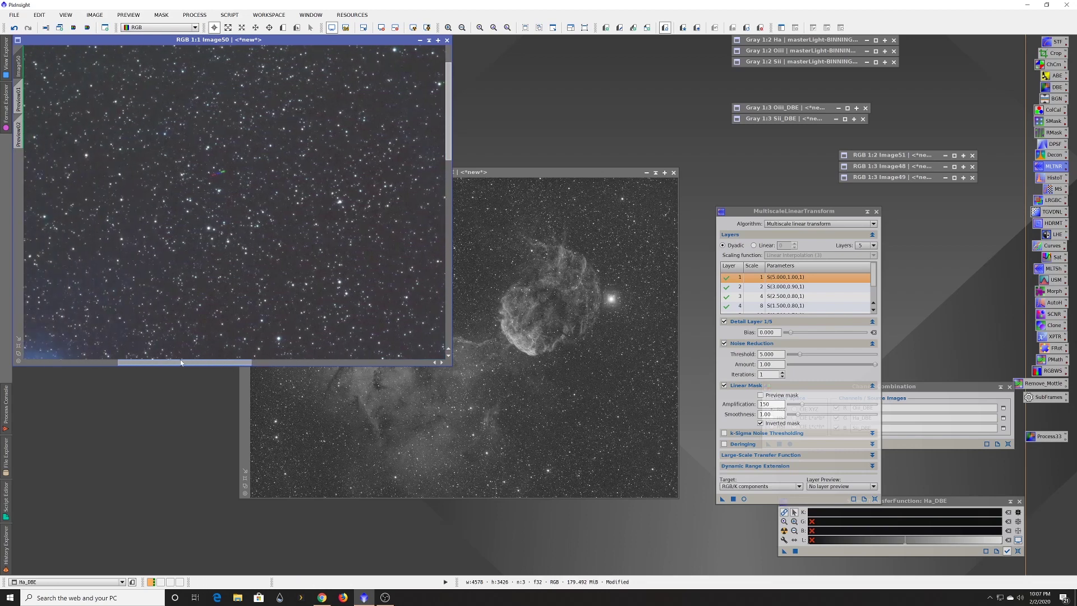
scroll(195, 206, up, 1)
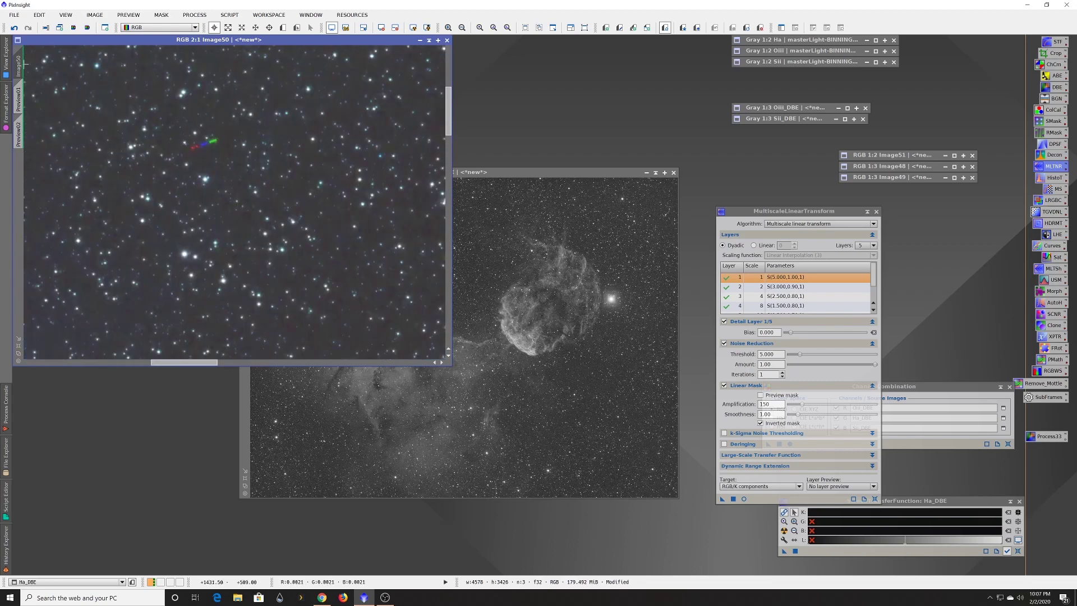
Compare Ha_DBE and Image48 with Image50 by showing the same star-field region around the coloured streak at 2:1 in each window
drag(543, 172, 768, 129)
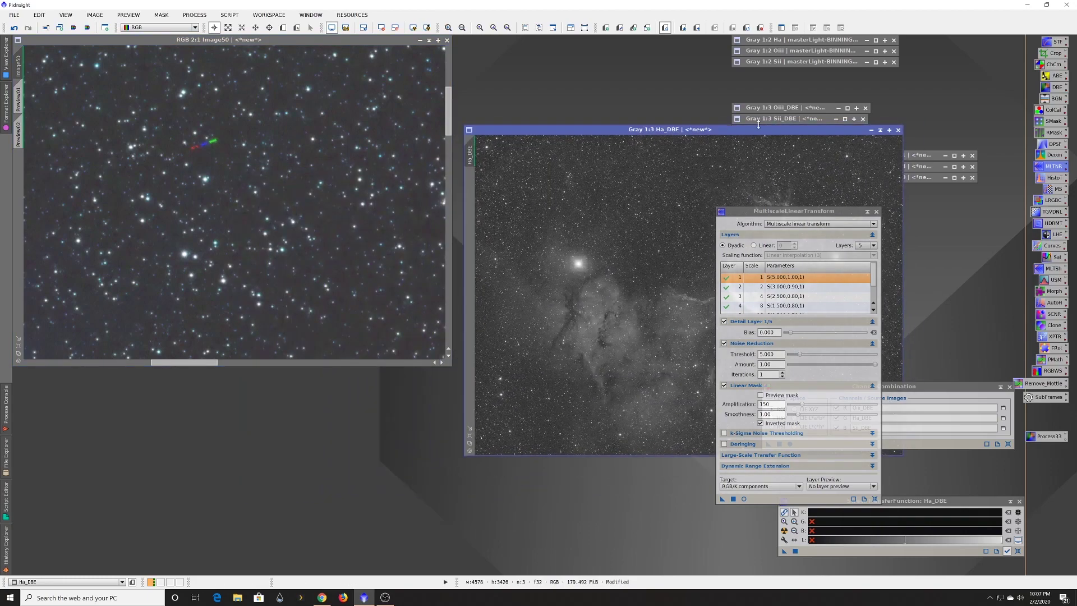
click(18, 66)
drag(465, 166, 465, 160)
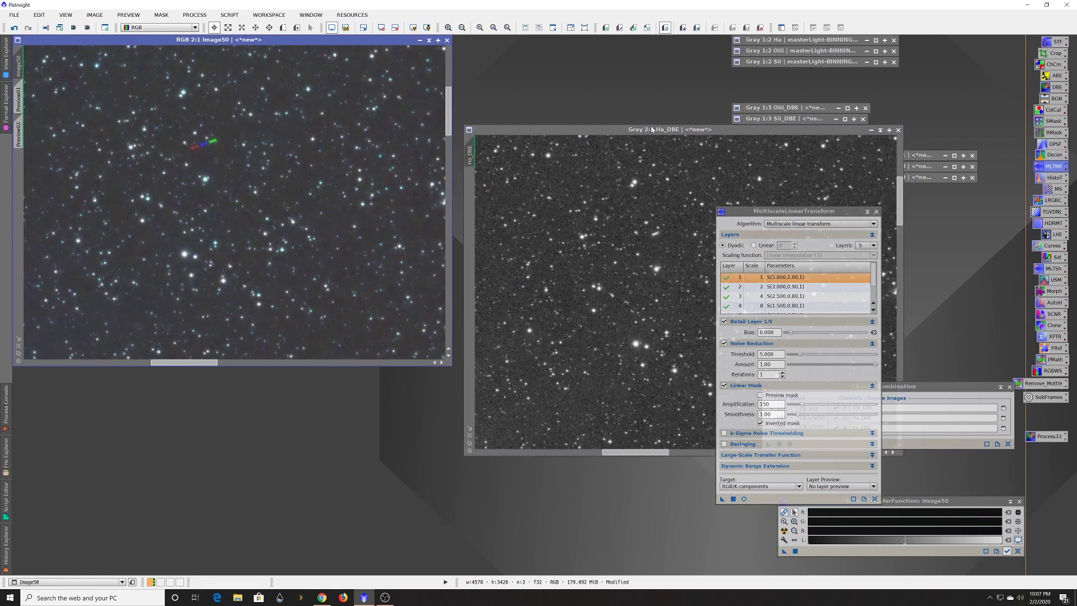
drag(651, 134, 585, 85)
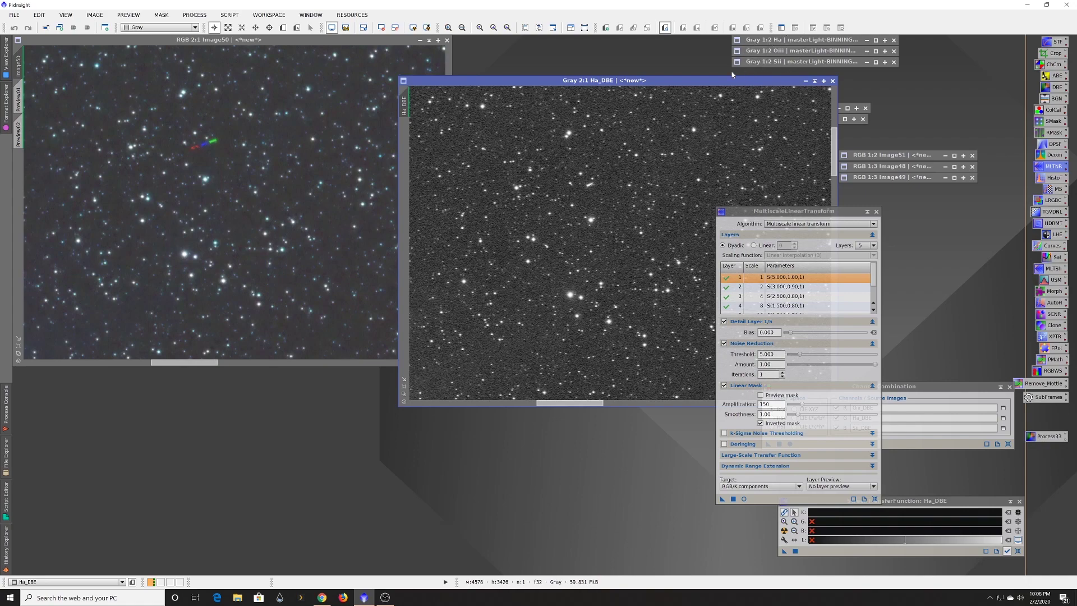
drag(722, 85, 576, 171)
double_click(886, 166)
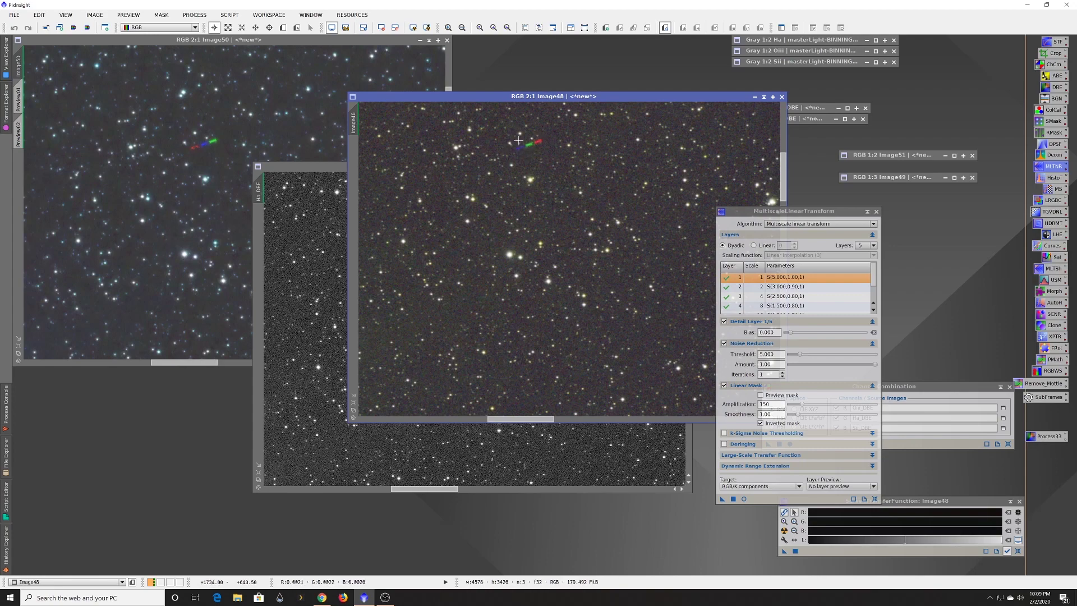
click(339, 166)
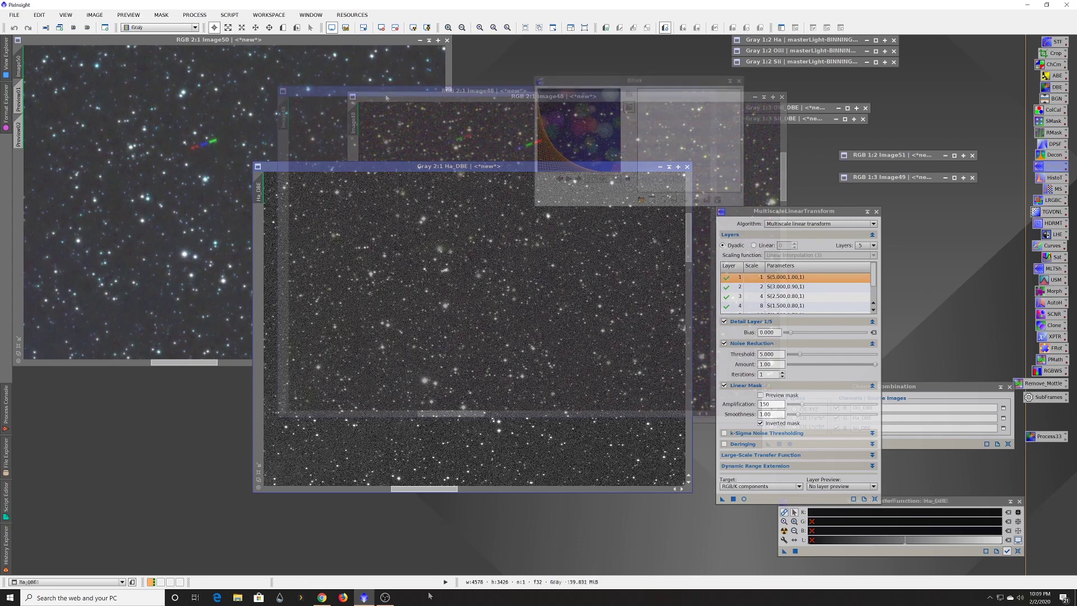
Load the IC443 SII 300-second light frames, from frame1 through the last one, from the 2020-02-02_IC443 folder into Blink
drag(605, 82, 802, 85)
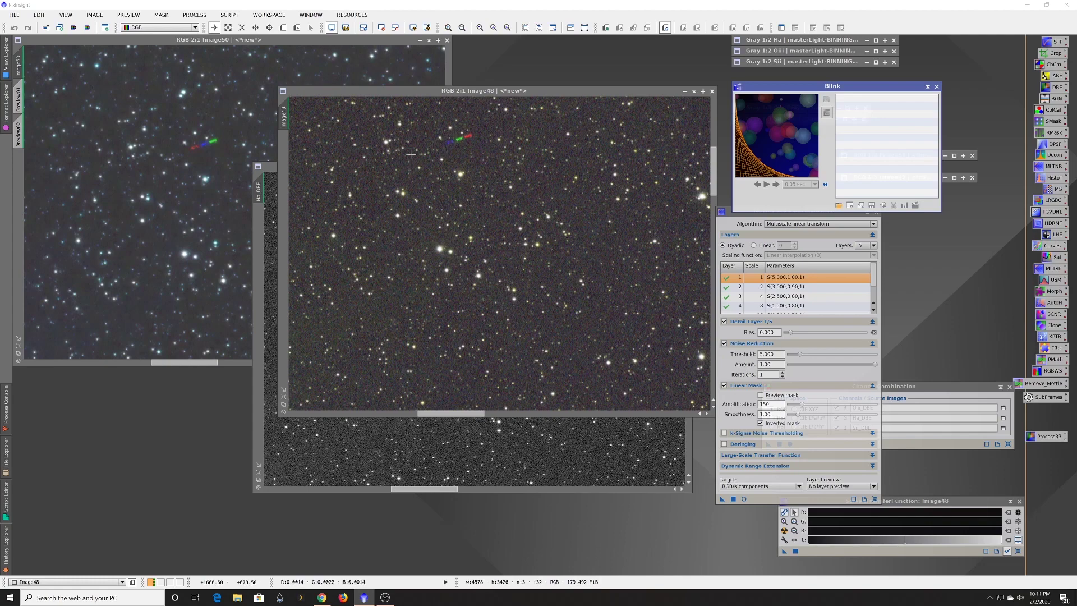
click(437, 106)
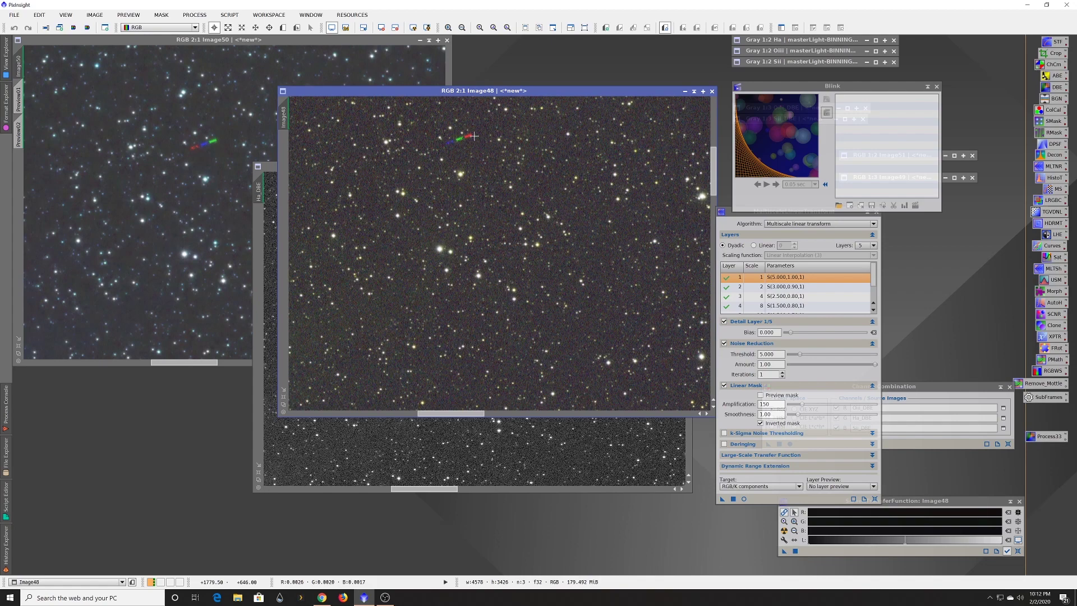
click(839, 205)
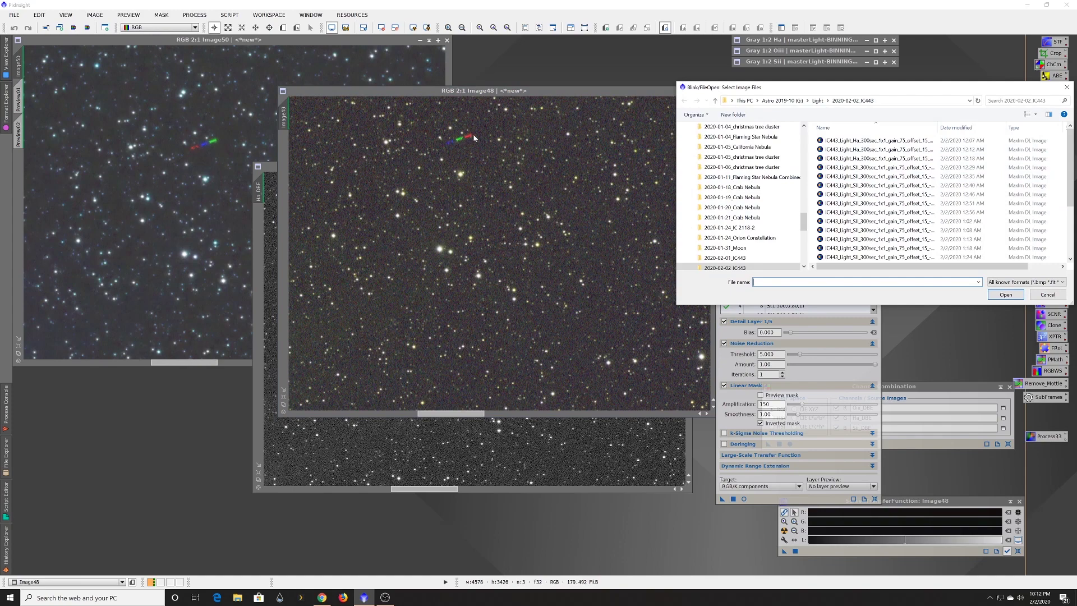
click(866, 167)
scroll(867, 206, down, 3)
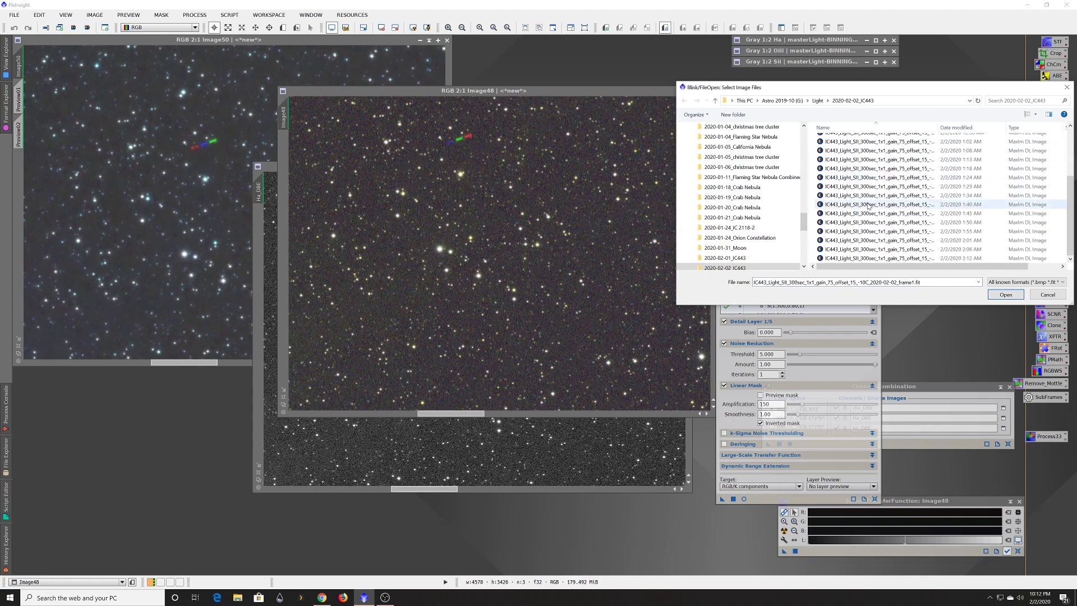
shift+click(869, 259)
click(1004, 296)
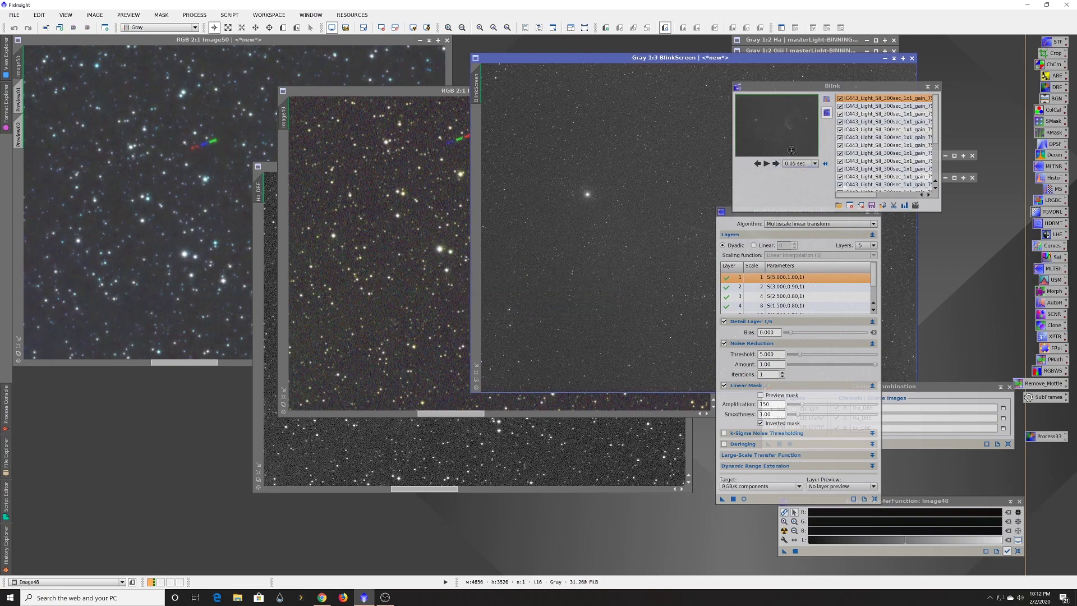
Apply the automatic histogram stretch to the Blink frames and move the Image48 window clear of BlinkScreen
click(827, 98)
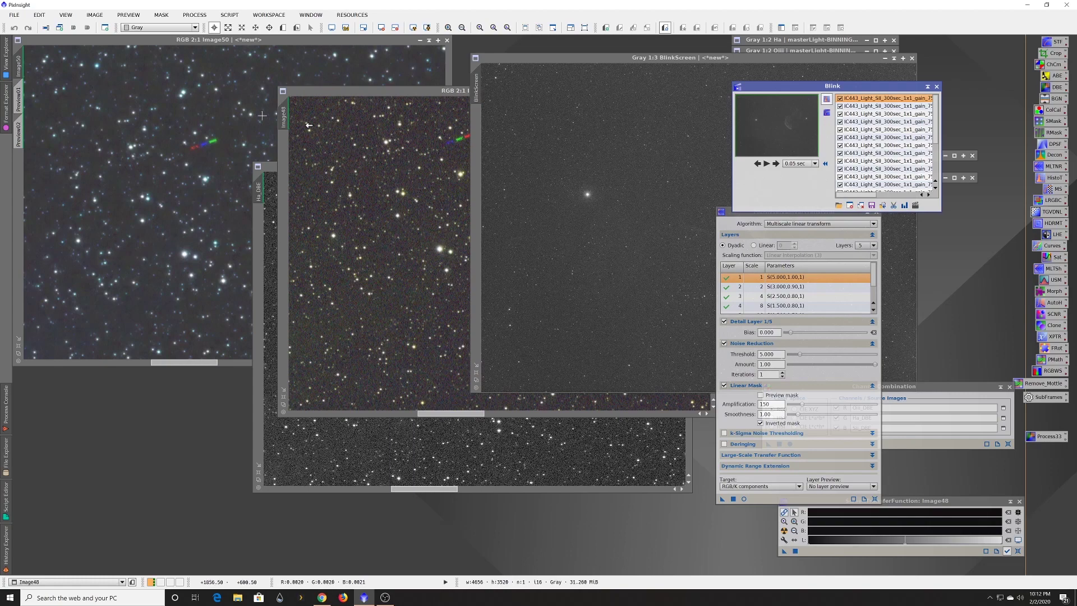
drag(364, 92, 73, 134)
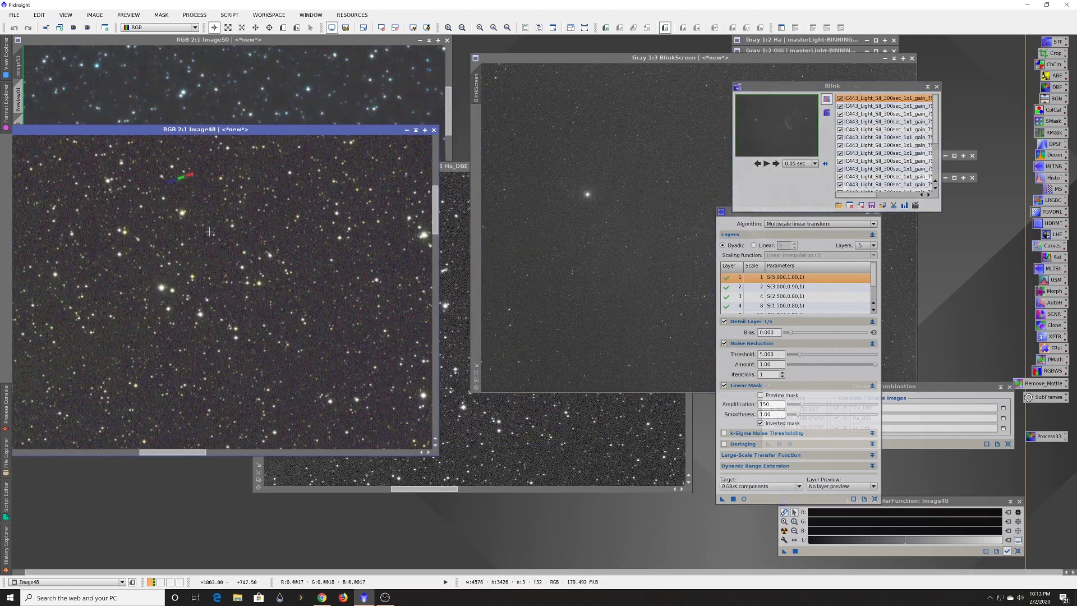
Place BlinkScreen beside Image48 and compare the star field around the coloured streak at 1:1 in both windows
scroll(209, 232, down, 1)
scroll(209, 232, down, 2)
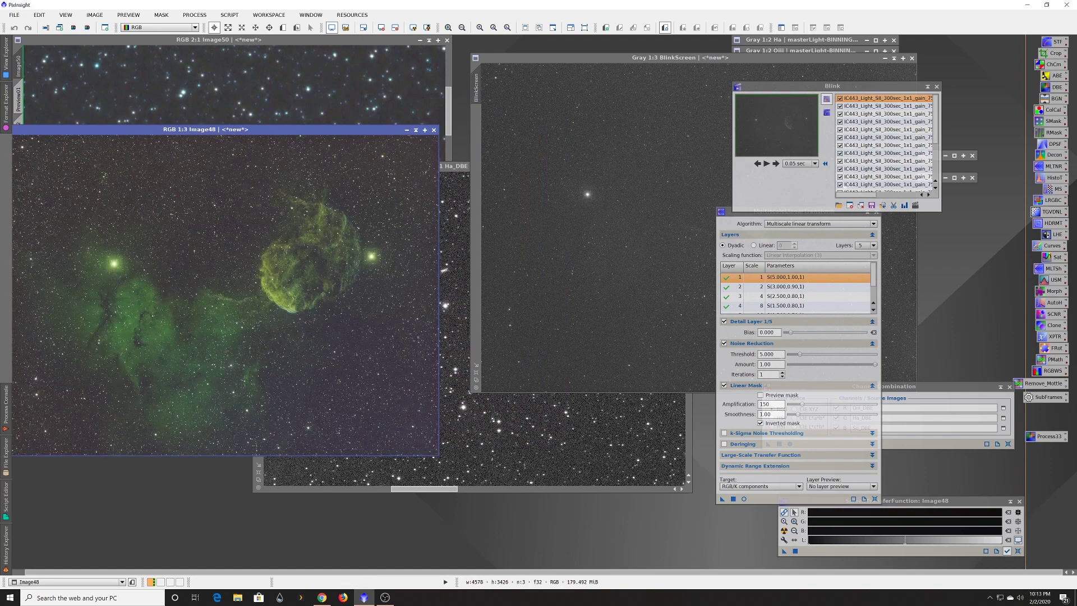
drag(615, 59, 358, 136)
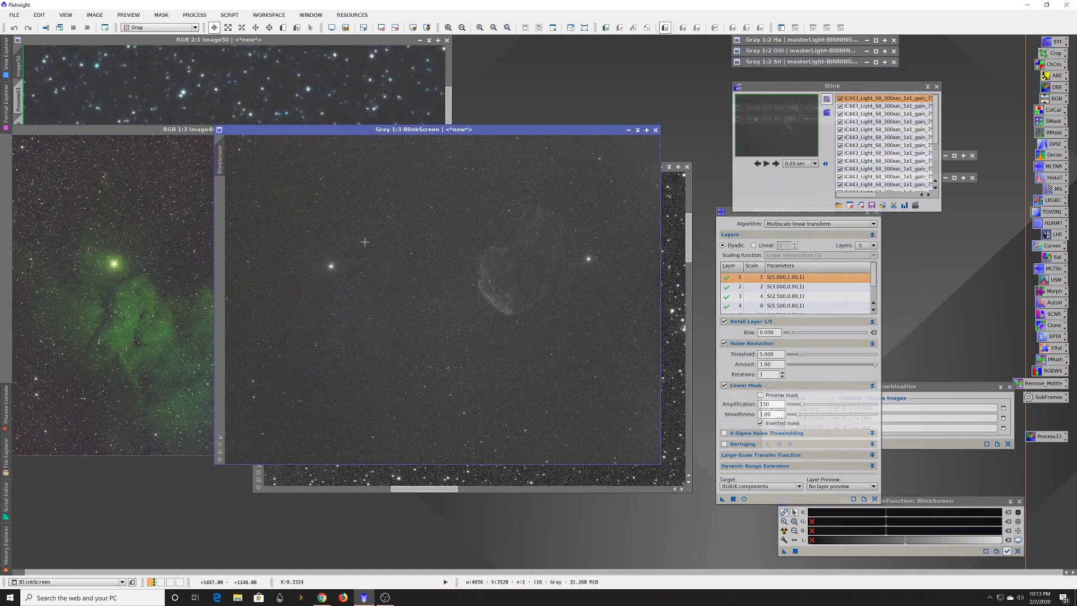
scroll(471, 224, up, 2)
drag(657, 289, 651, 241)
click(167, 209)
scroll(424, 208, up, 2)
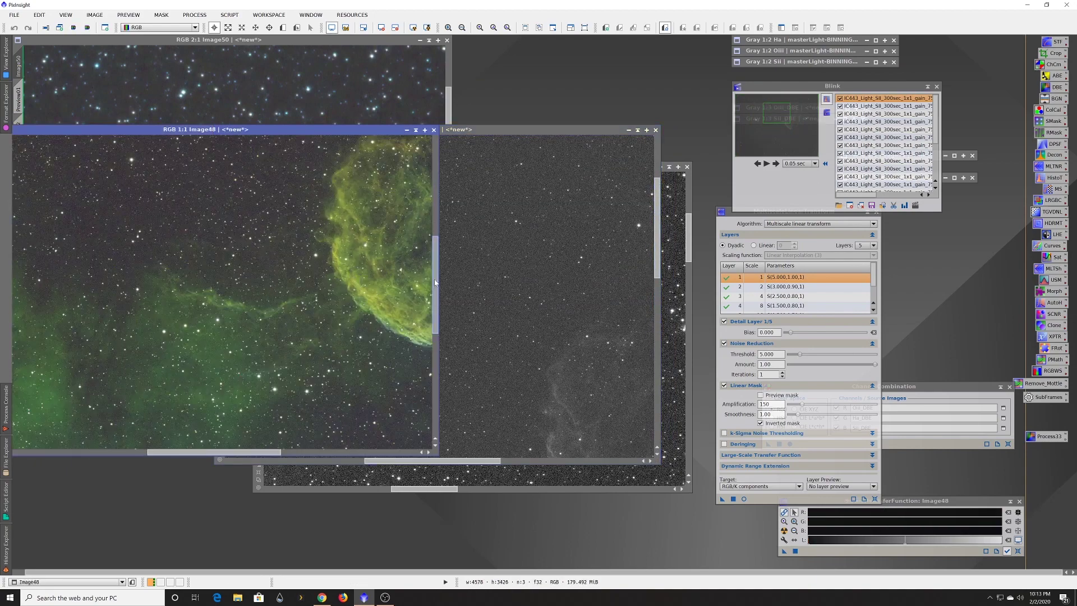
click(444, 213)
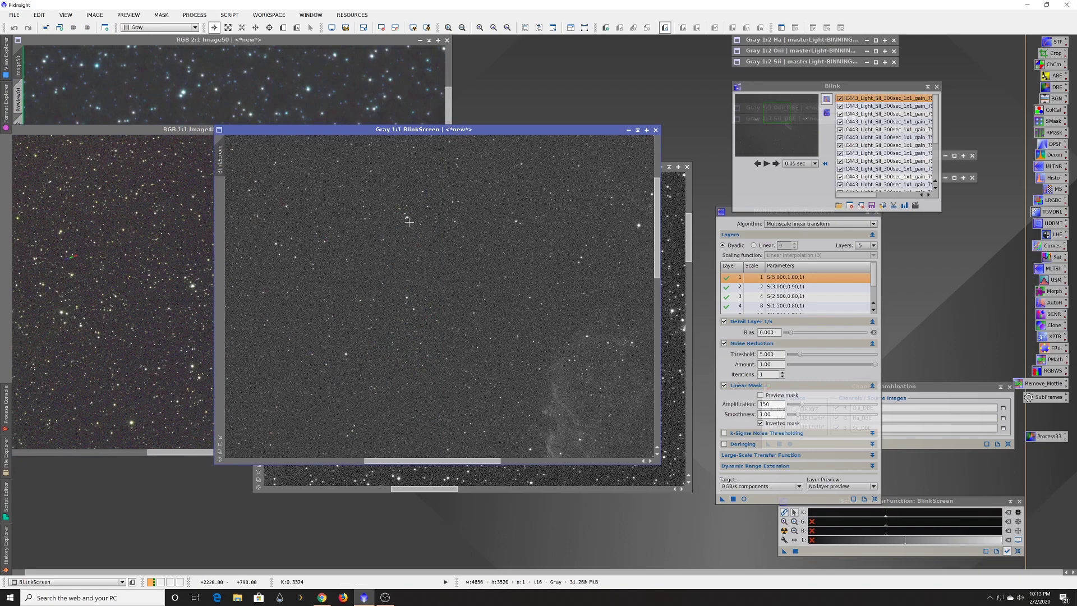
Magnify BlinkScreen to 4:1 on the star field that matches the streak's position in Image48
scroll(442, 231, down, 1)
scroll(442, 231, up, 2)
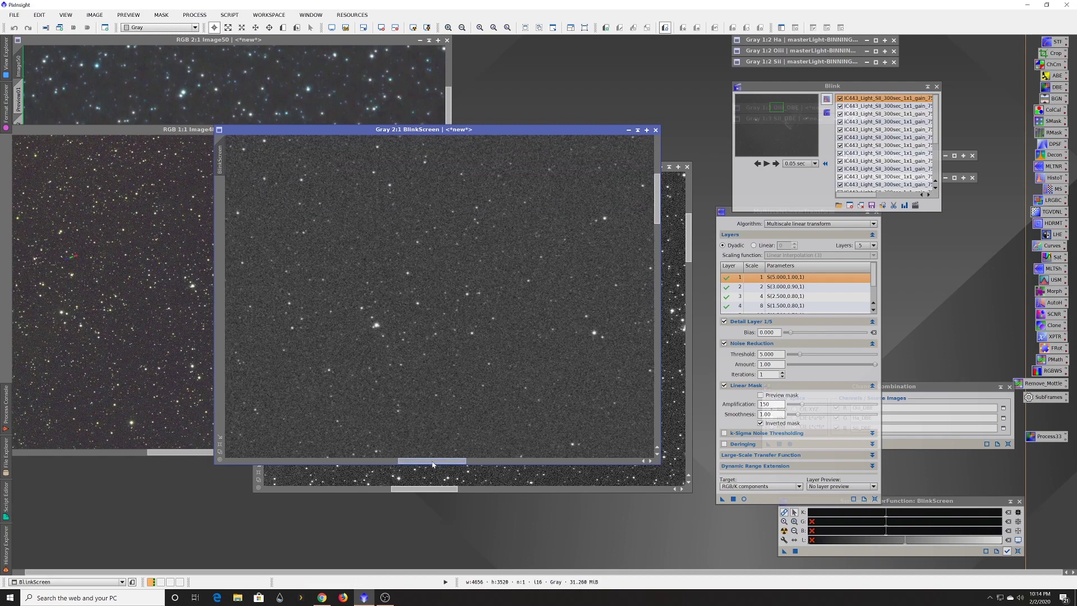
drag(436, 460, 395, 457)
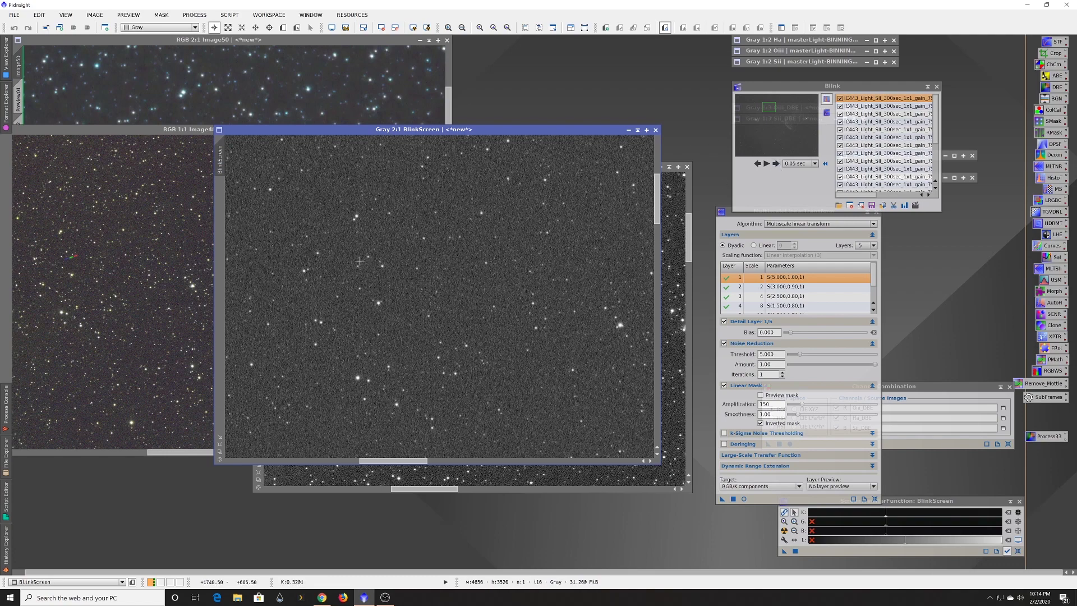
scroll(360, 260, up, 2)
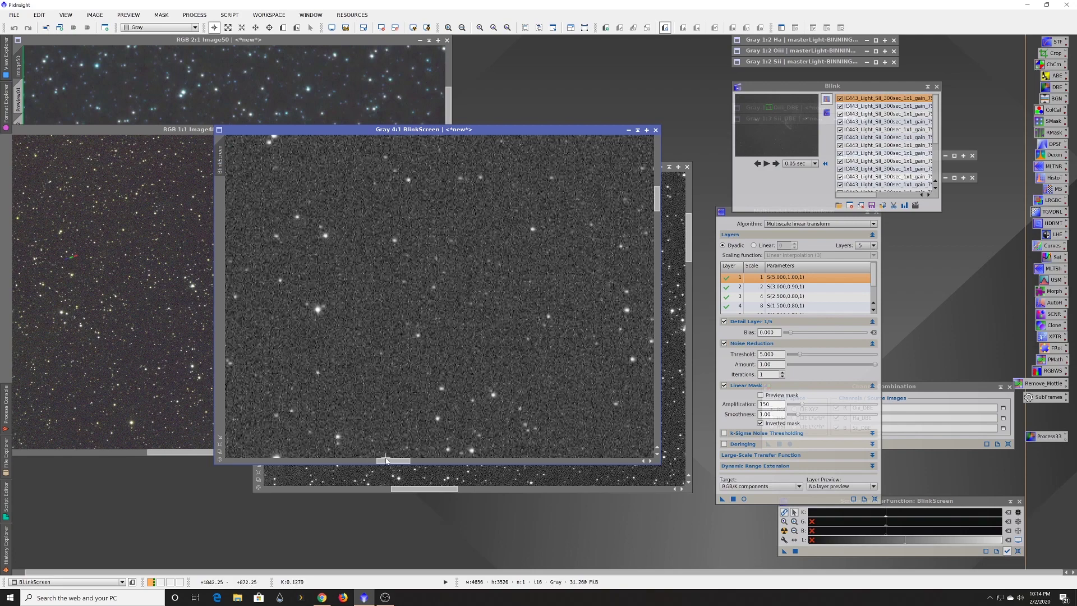
drag(387, 460, 380, 462)
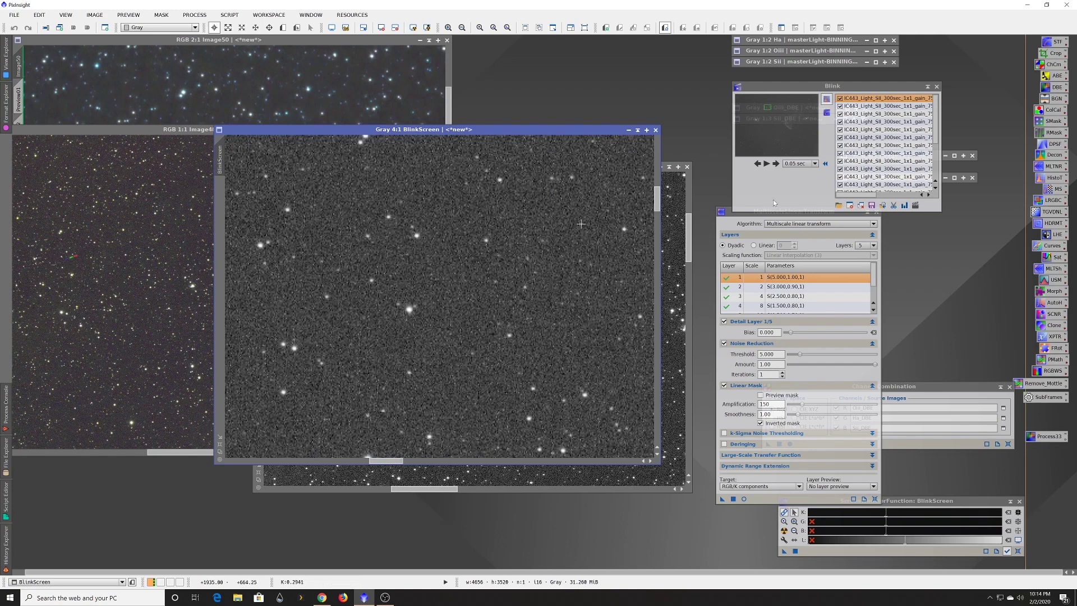
Step through the SII light frames one at a time in Blink, from the first to the tenth, checking the streak region for a moving object
click(776, 164)
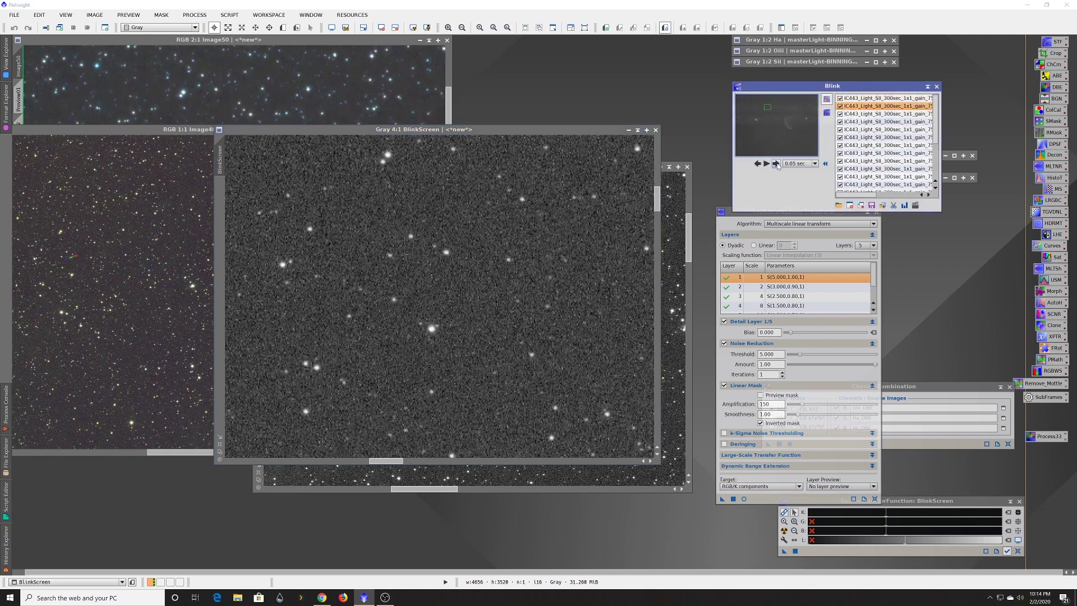
click(776, 164)
click(776, 164)
click(776, 164)
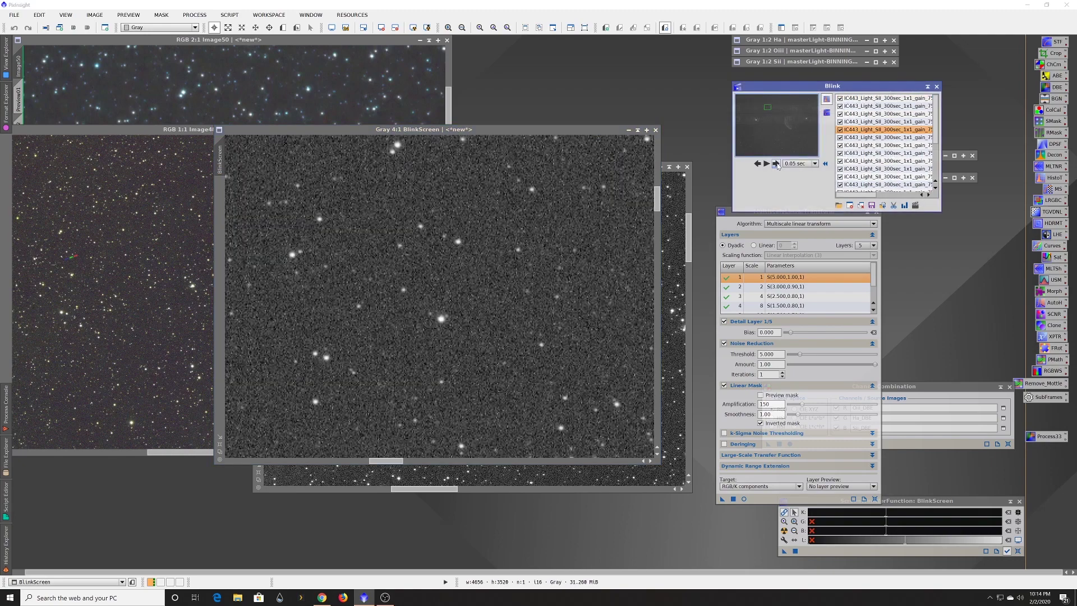
click(776, 164)
click(776, 164)
click(777, 164)
click(776, 164)
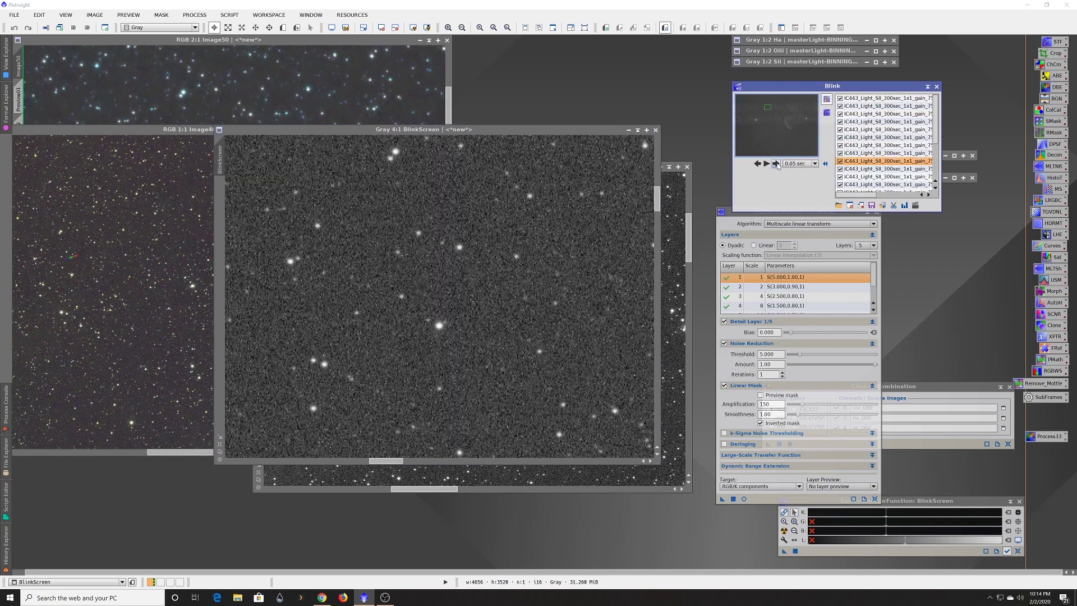
click(776, 163)
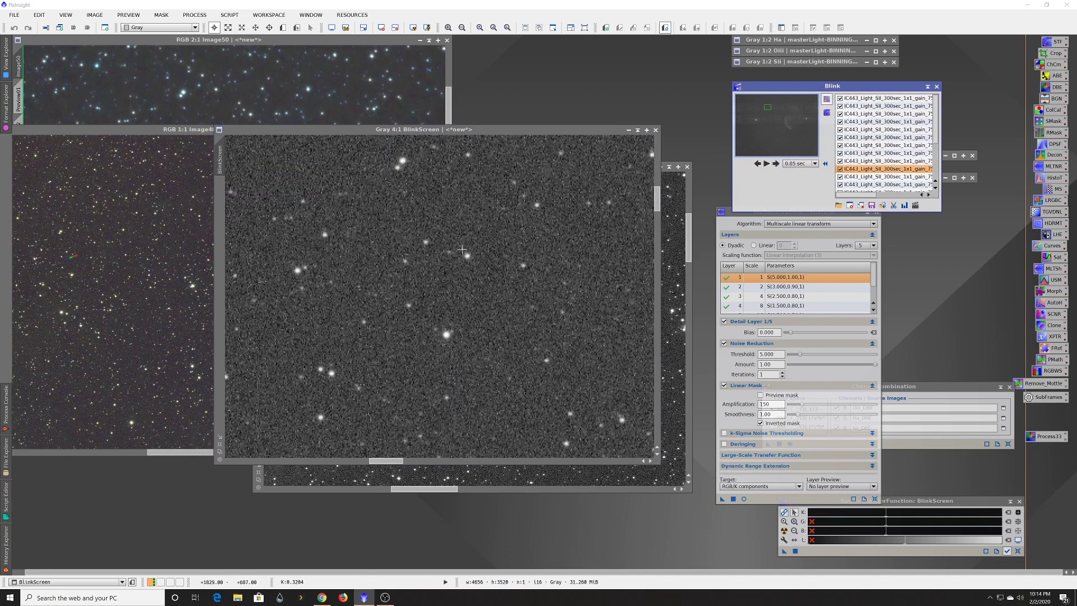
Close the BlinkScreen window and remove all loaded SII frames from Blink
click(656, 131)
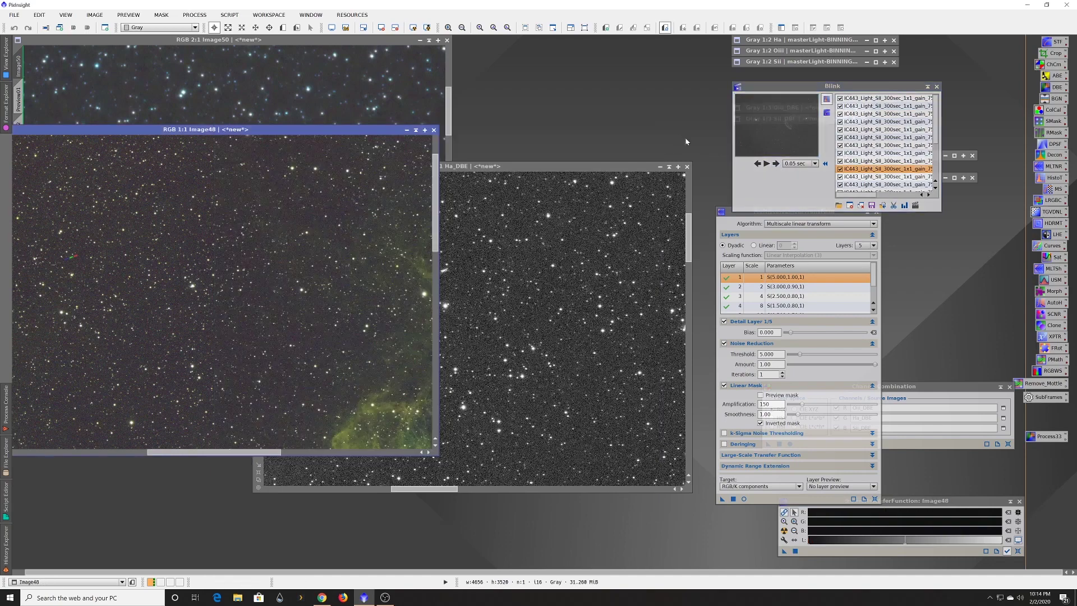
click(861, 206)
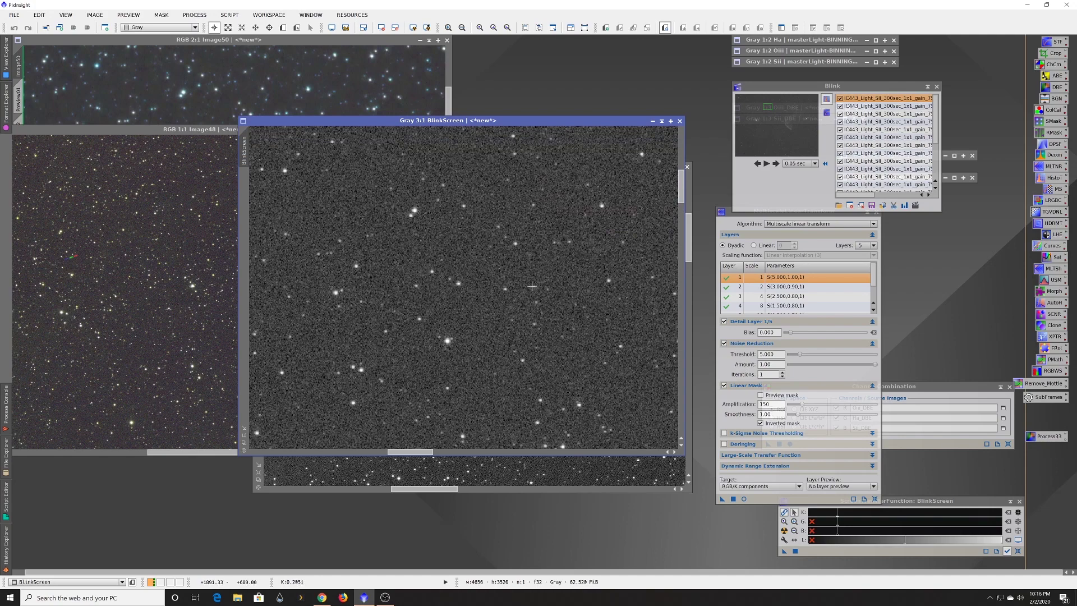
Play the reloaded SII frames as a Blink animation with BlinkScreen at 3:1 on the streak region
click(775, 164)
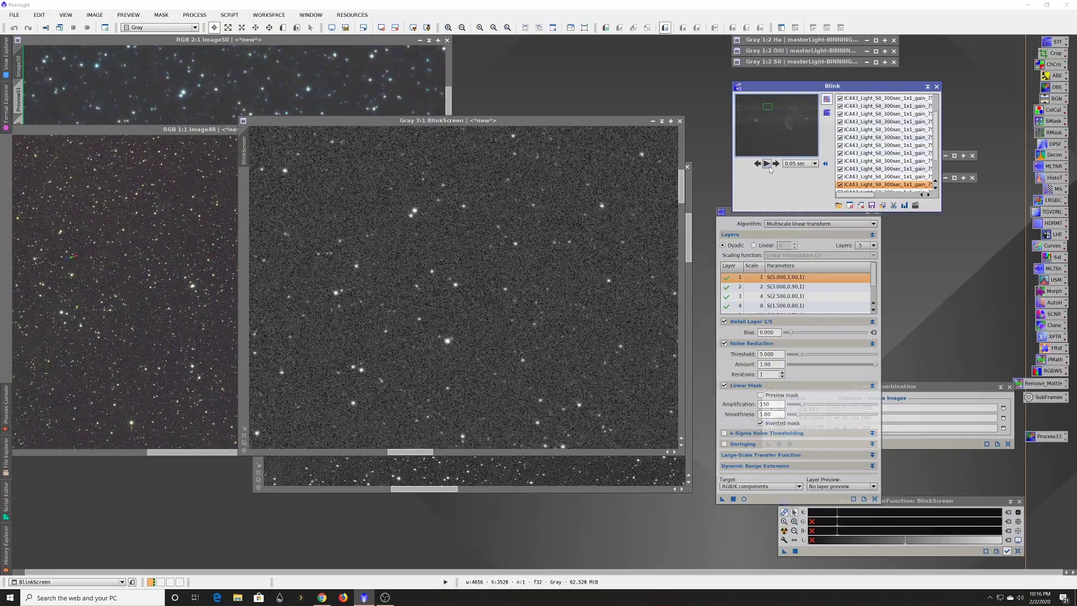
click(770, 166)
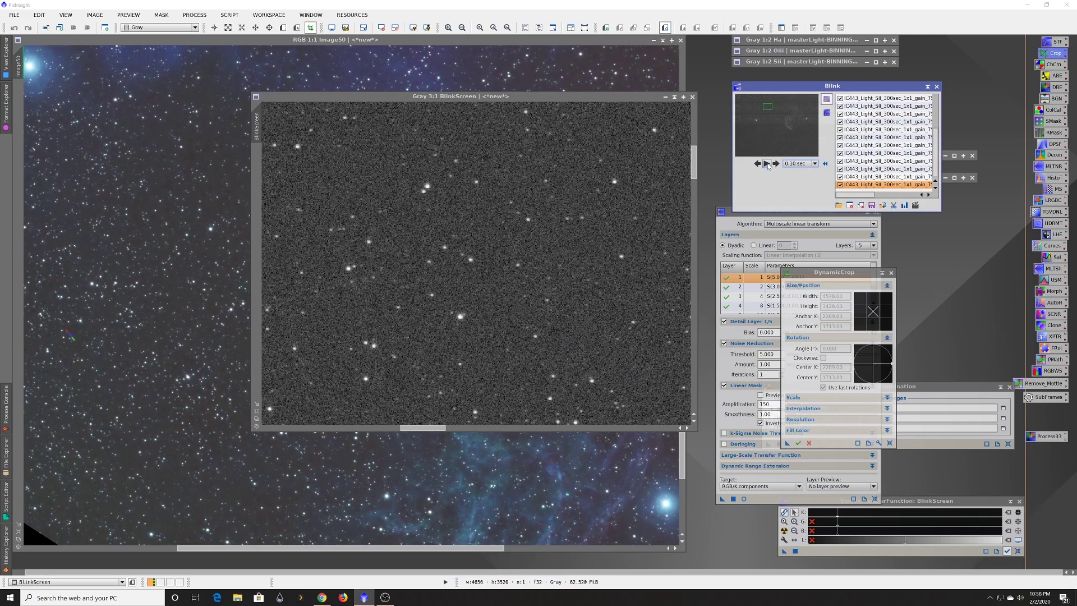
click(767, 163)
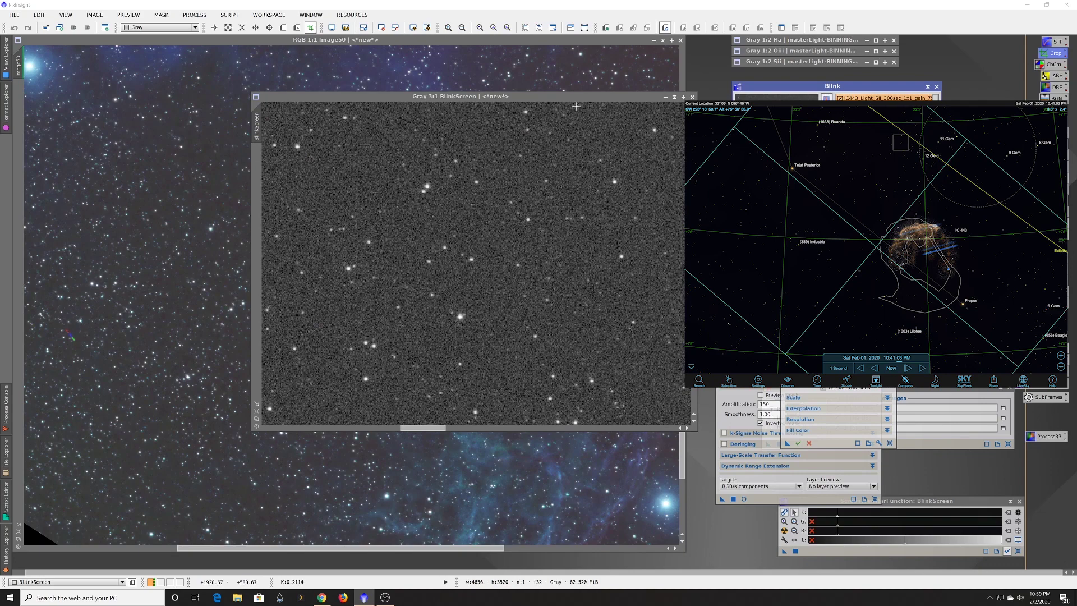
Move BlinkScreen clear of Image50 and examine the coloured streak in Image50 at 2:1
drag(602, 97, 1012, 97)
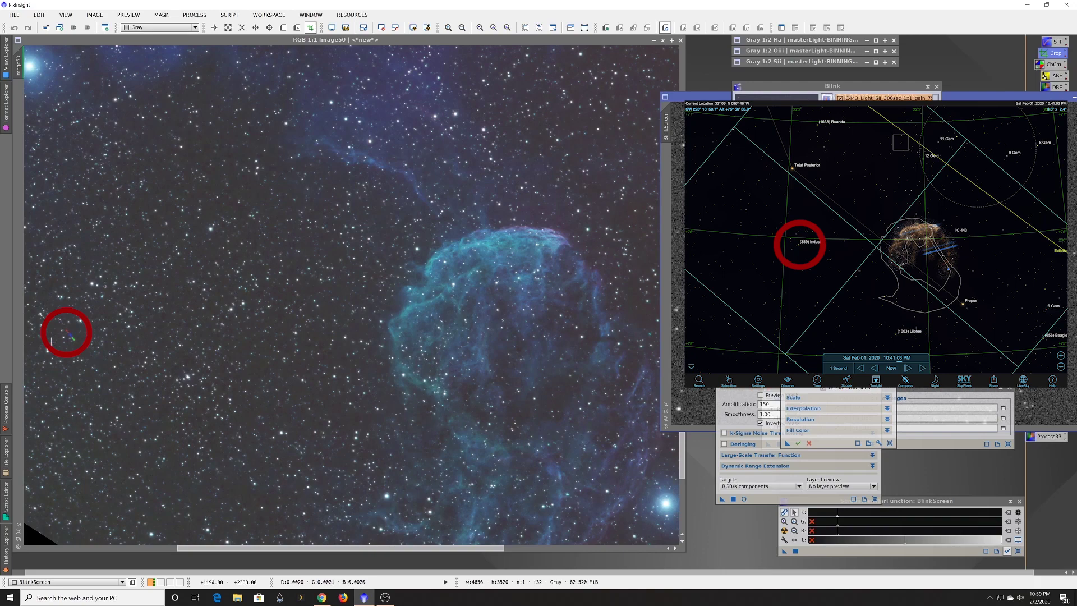
click(90, 343)
scroll(90, 343, up, 1)
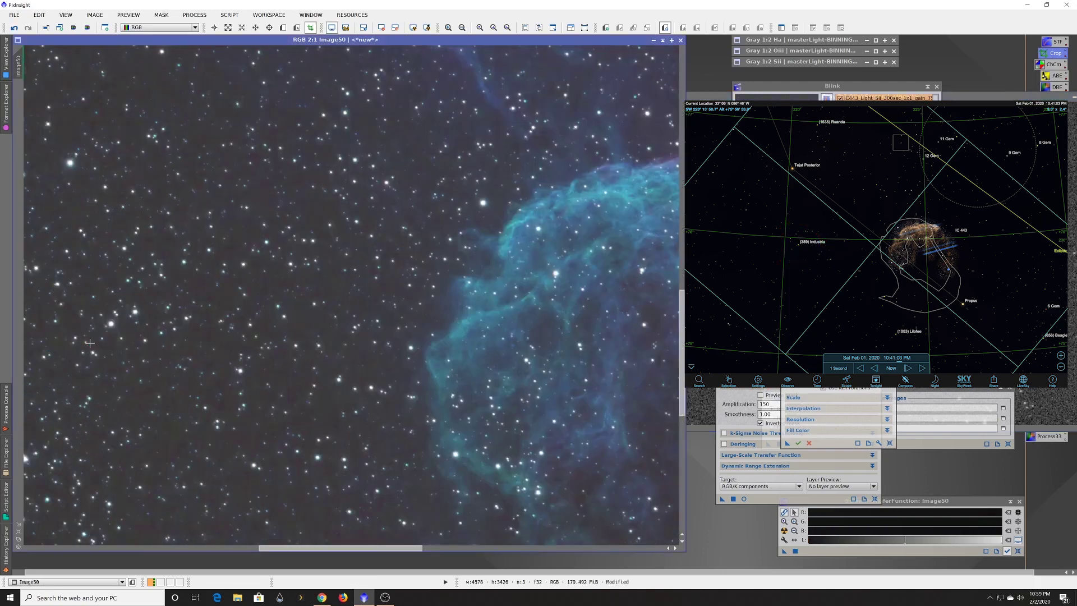
drag(340, 549, 218, 537)
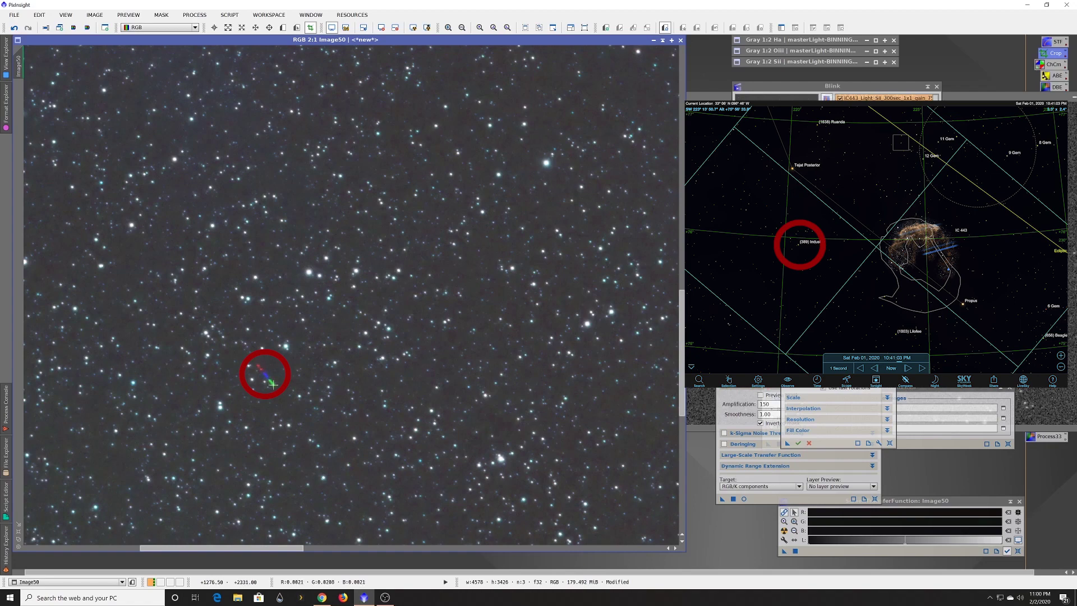
Switch to Chrome and read the Wikipedia article on asteroid 389 Industria, highlighting the name in its title
click(321, 598)
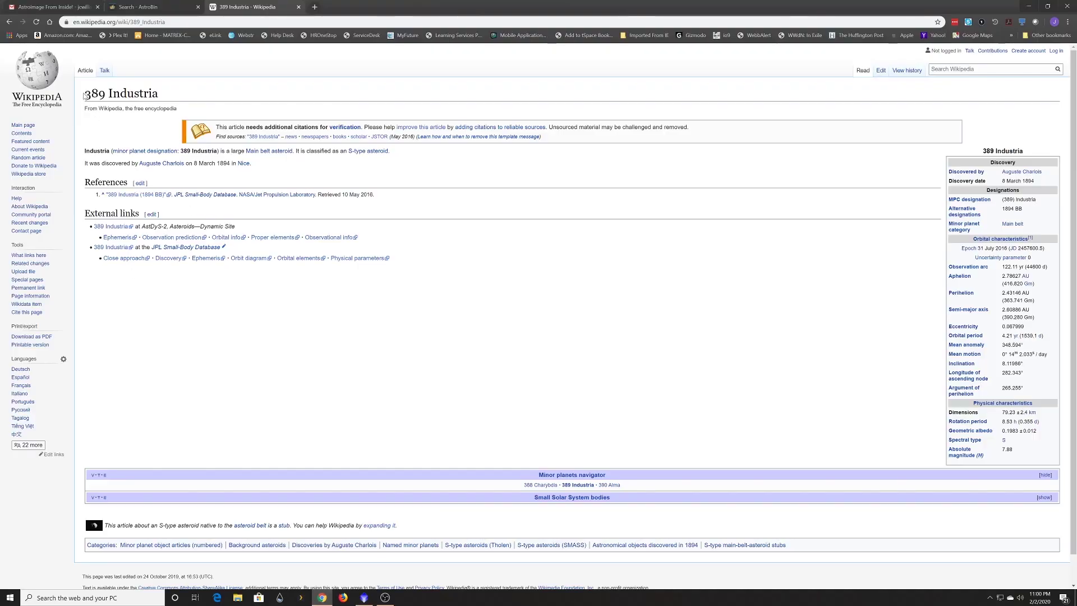
drag(113, 93, 174, 99)
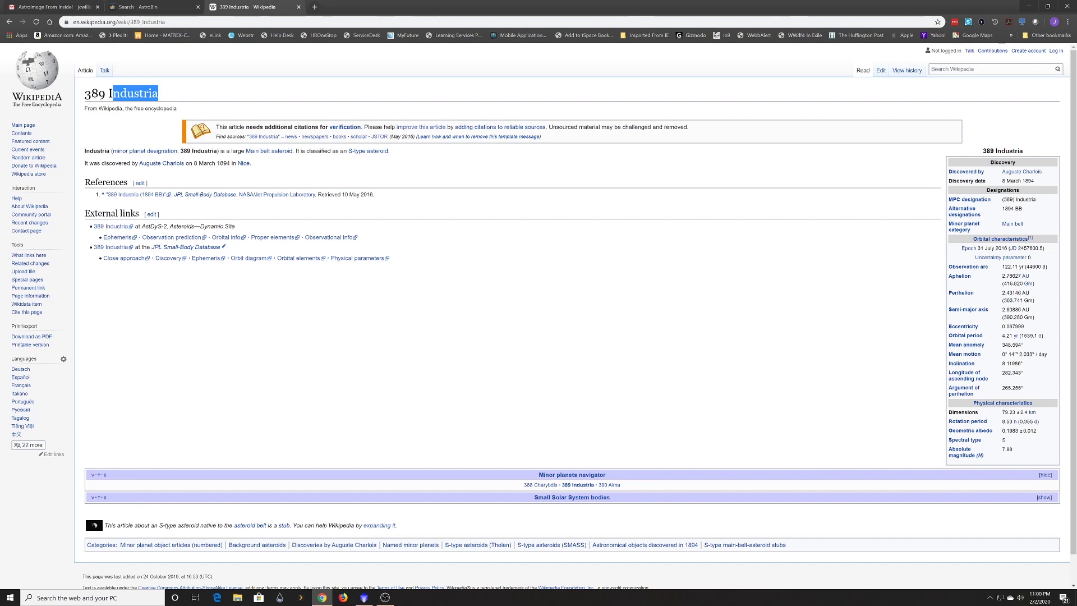
mouse_move(355, 153)
mouse_move(245, 168)
Go back to the "asteroid industria" search results, open the second 389 Industria result and highlight the line about the name's Latin meaning
click(9, 22)
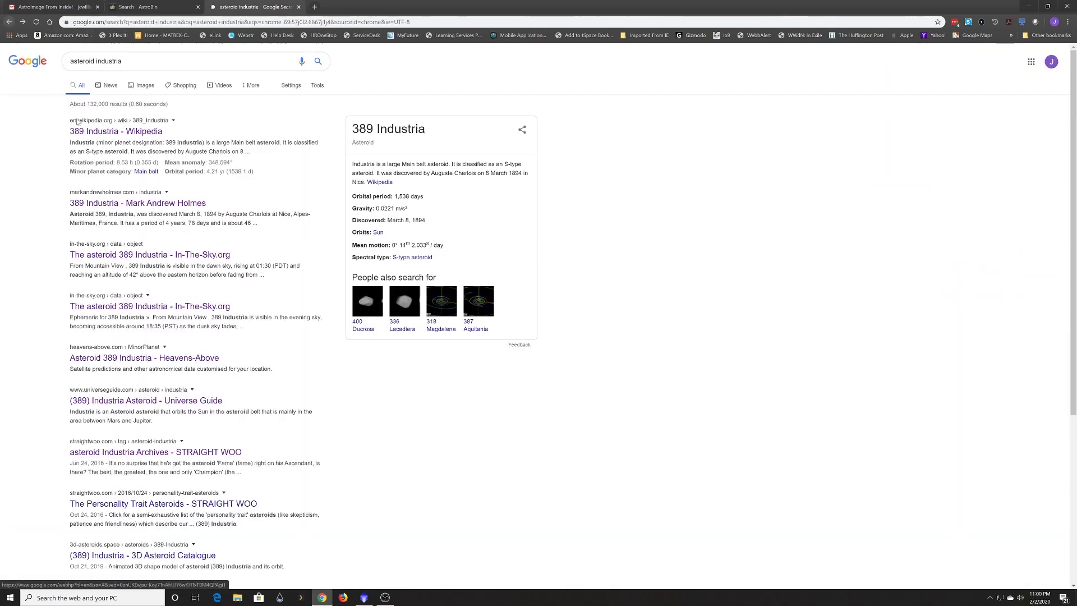
click(150, 205)
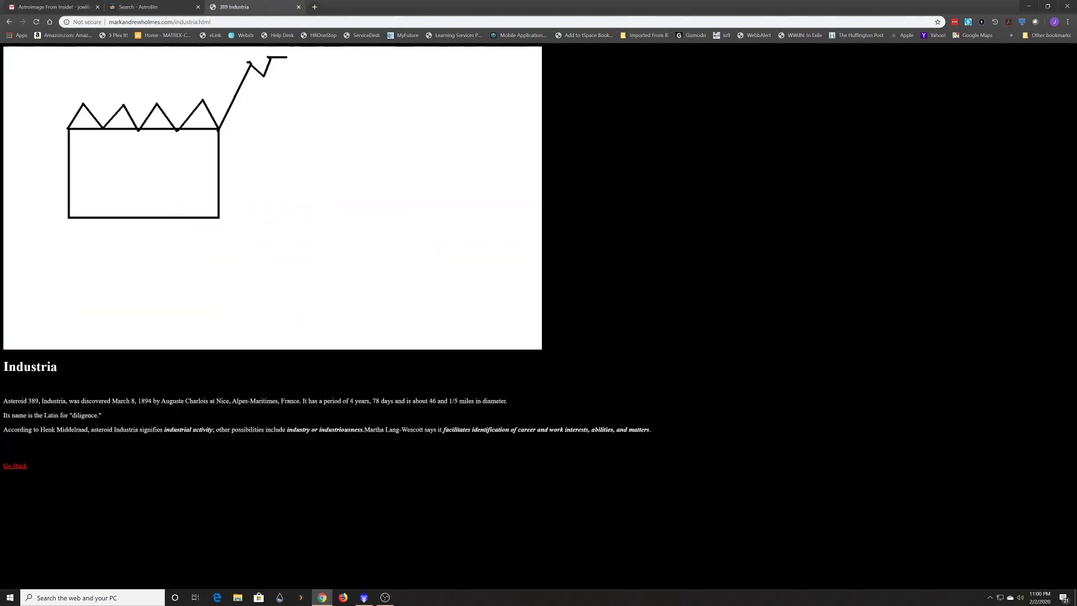
drag(8, 415, 94, 415)
Switch back to PixInsight and review the streak and surrounding nebula in Image50, ending with the whole image at 1:2
click(364, 598)
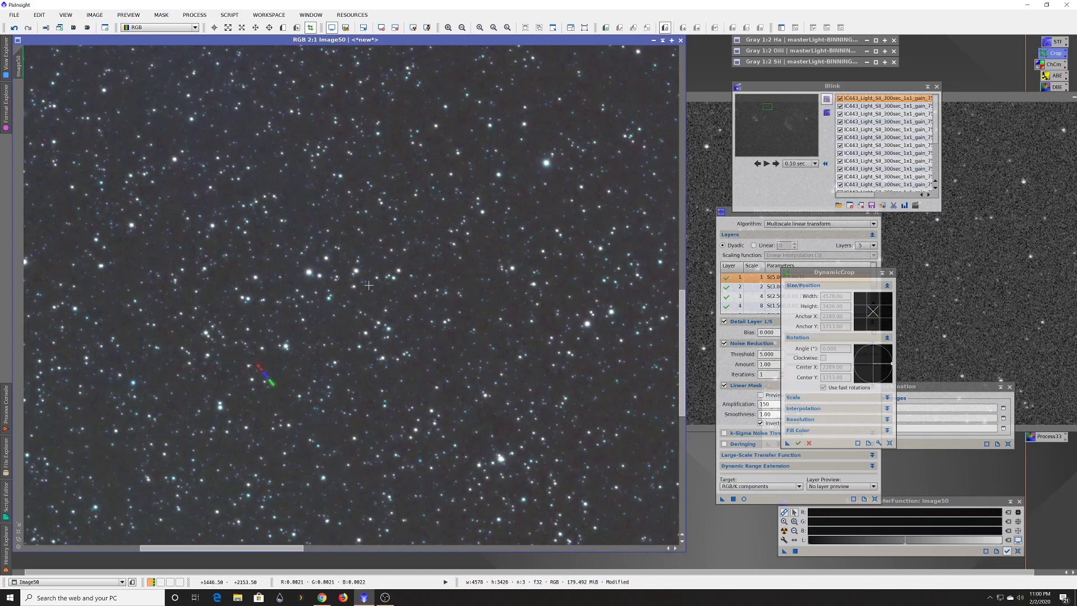
scroll(368, 287, down, 1)
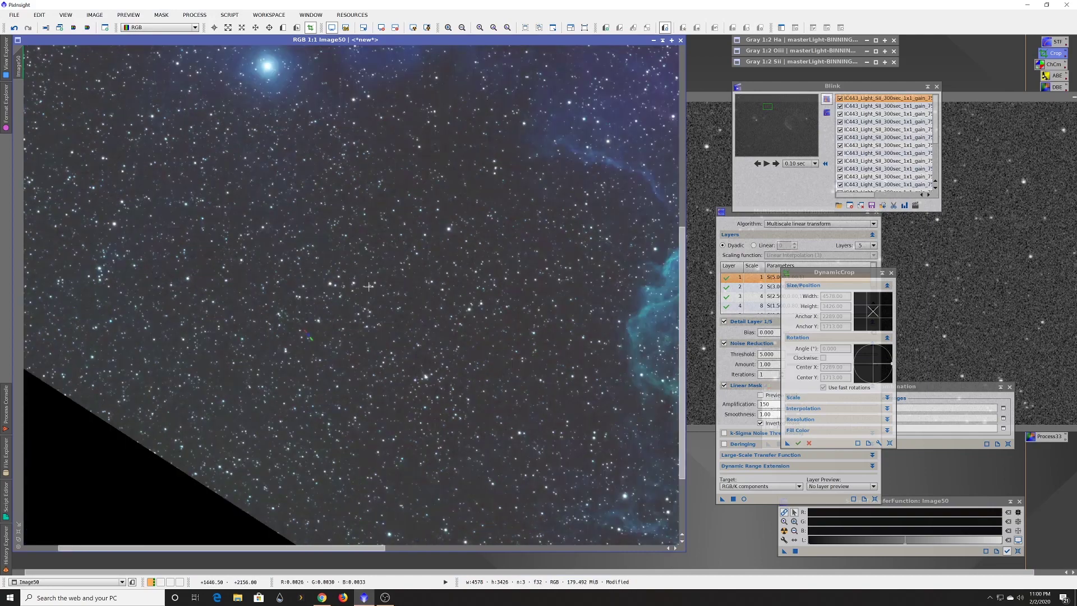
scroll(368, 287, down, 3)
scroll(369, 287, up, 3)
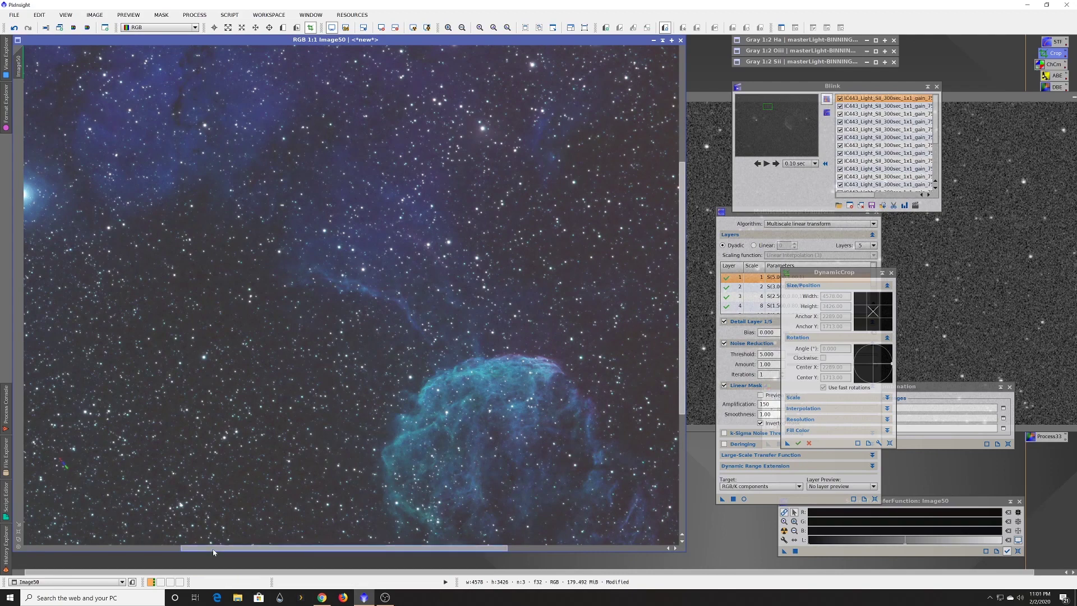
drag(213, 549, 152, 549)
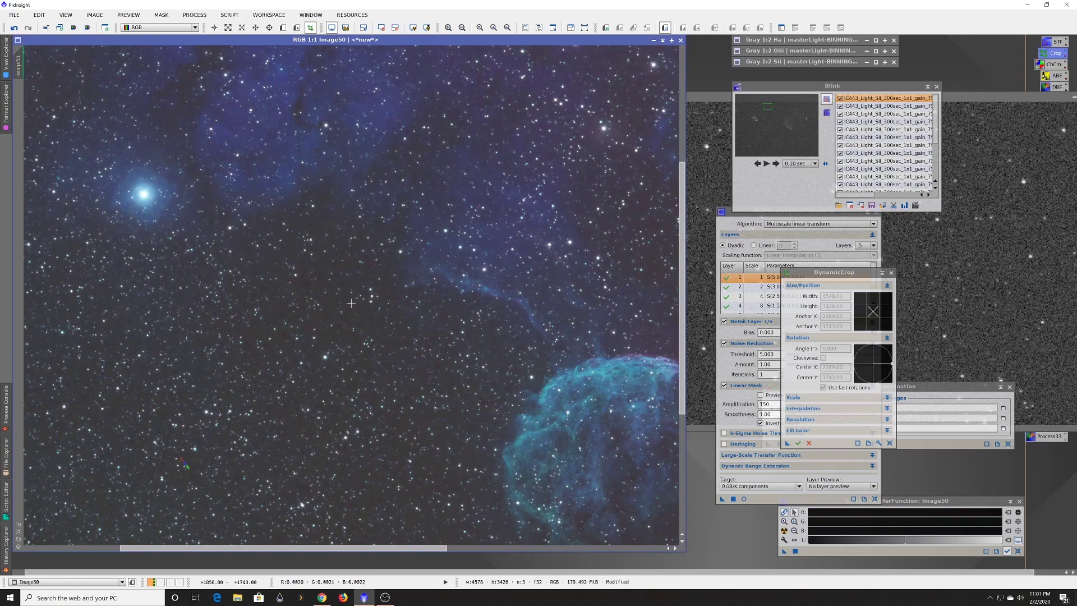
scroll(352, 303, down, 1)
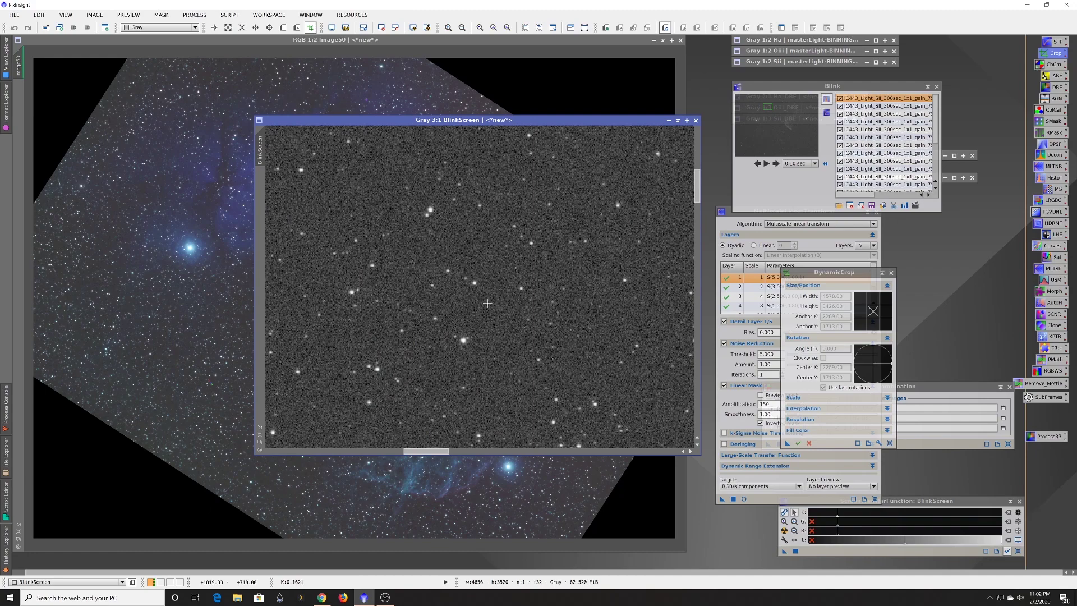
Replay the SII frame animation at 0.10 sec per frame to watch the moving object in BlinkScreen
click(766, 163)
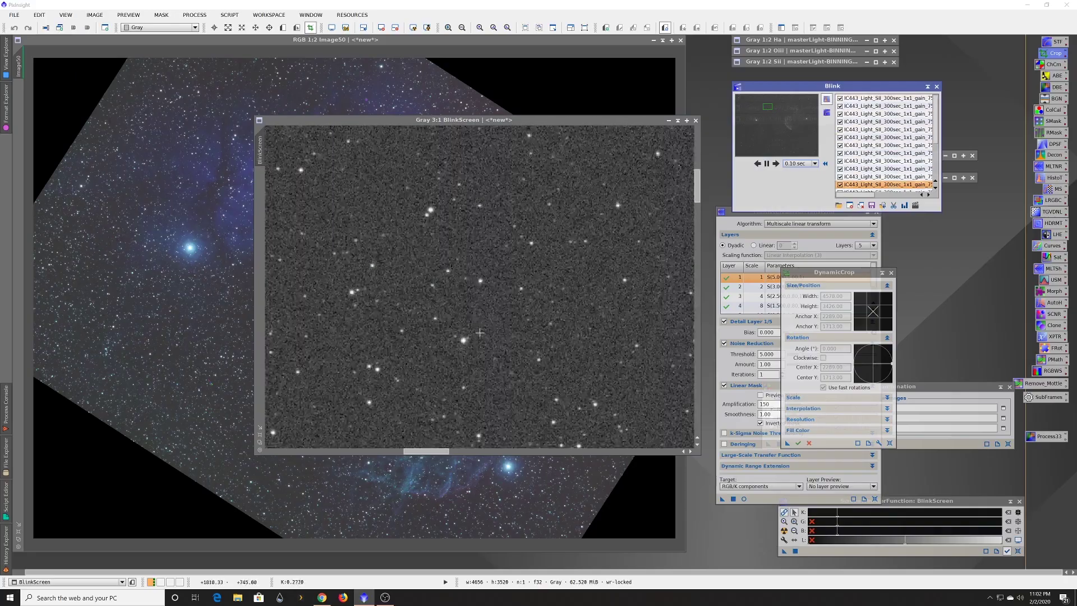
click(768, 163)
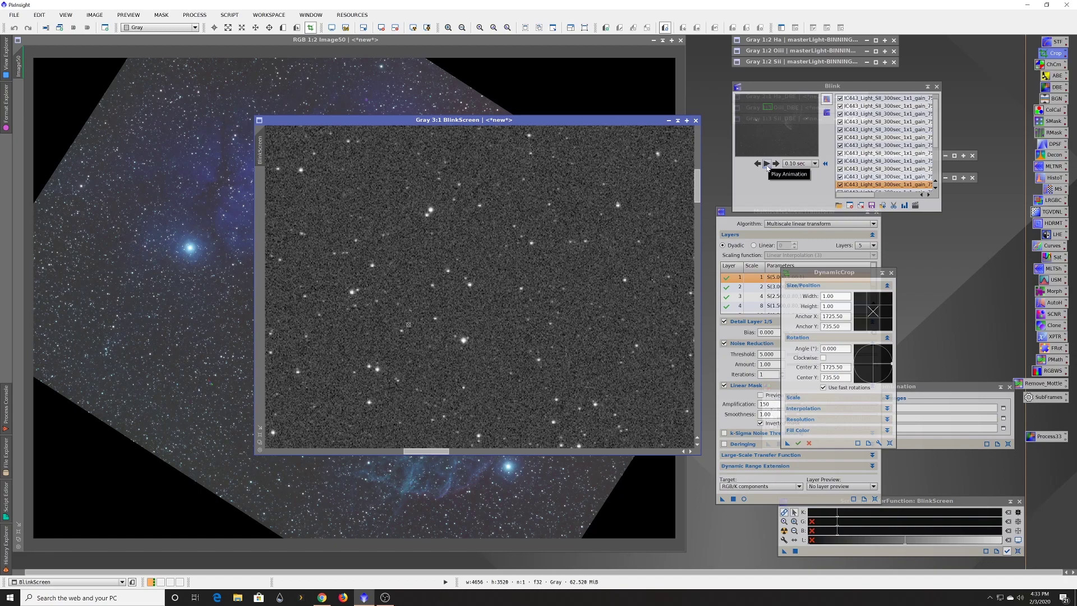
click(767, 164)
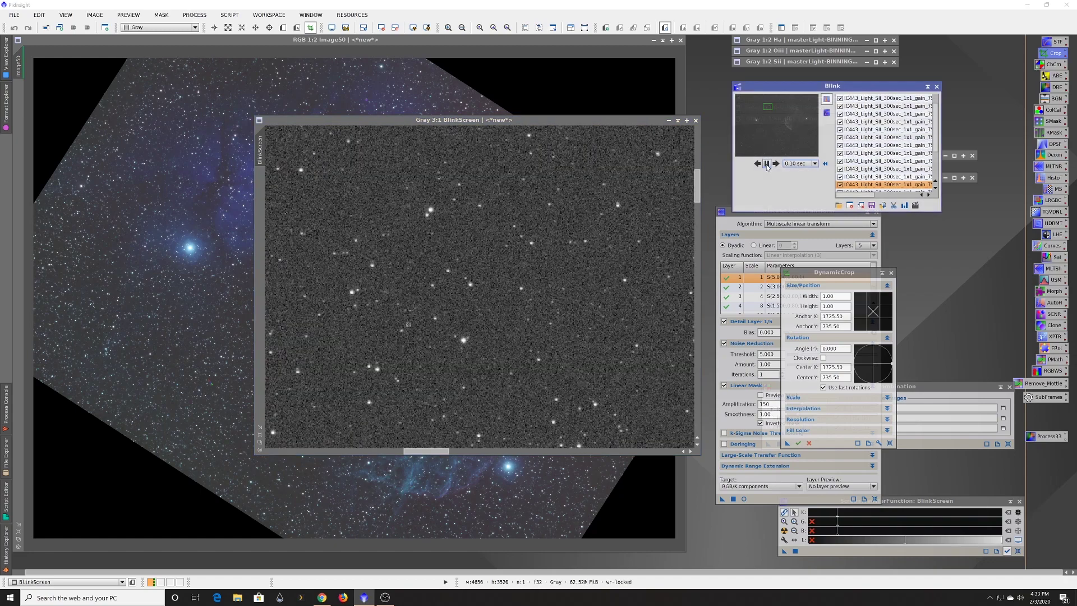